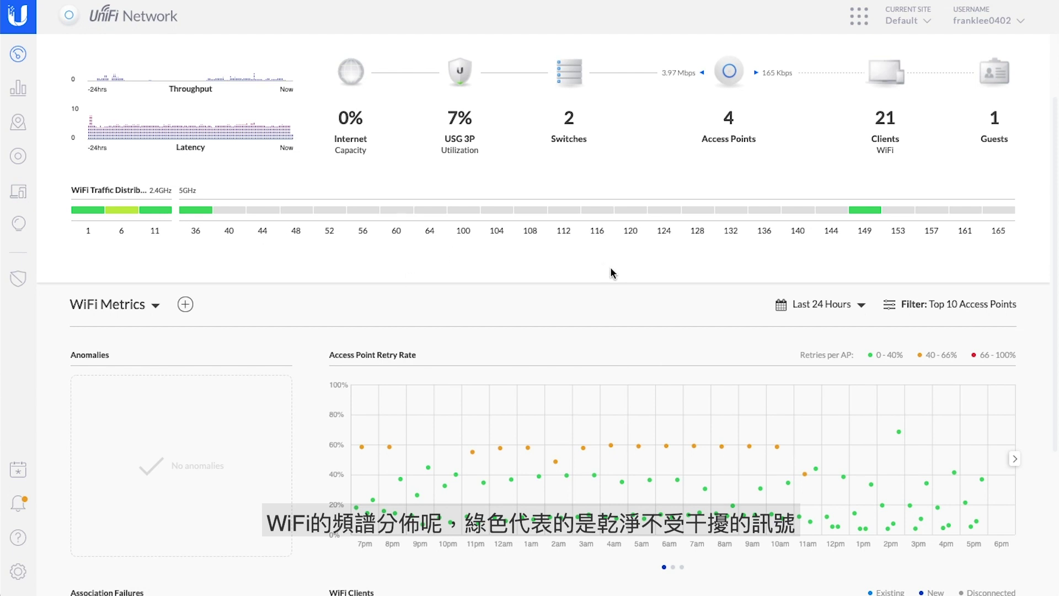
Step: Look over the dashboard's WiFi traffic distribution and metrics, and examine the device connections in the network topology map
{"action": "scroll", "coordinate": [613, 274], "scroll_direction": "down", "scroll_amount": 1}
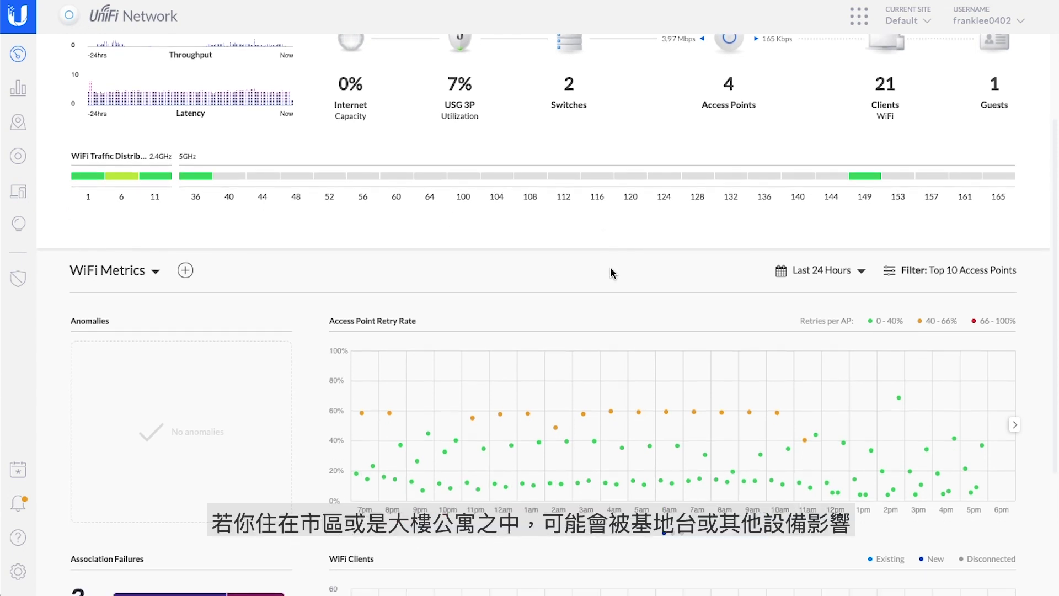
{"action": "scroll", "coordinate": [613, 273], "scroll_direction": "down", "scroll_amount": 1}
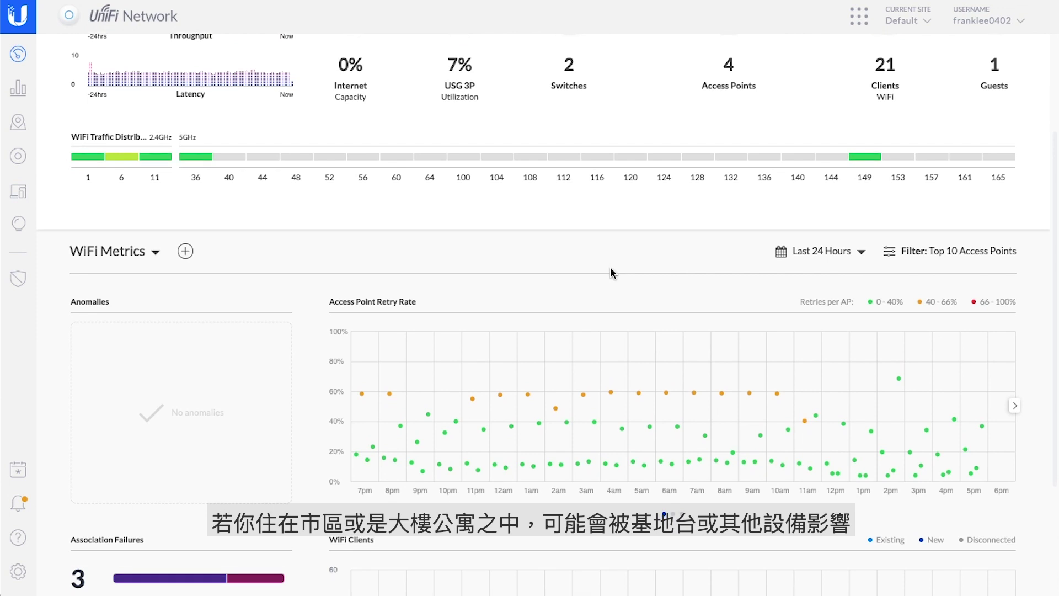
{"action": "left_click", "coordinate": [21, 91]}
{"action": "left_click", "coordinate": [17, 125]}
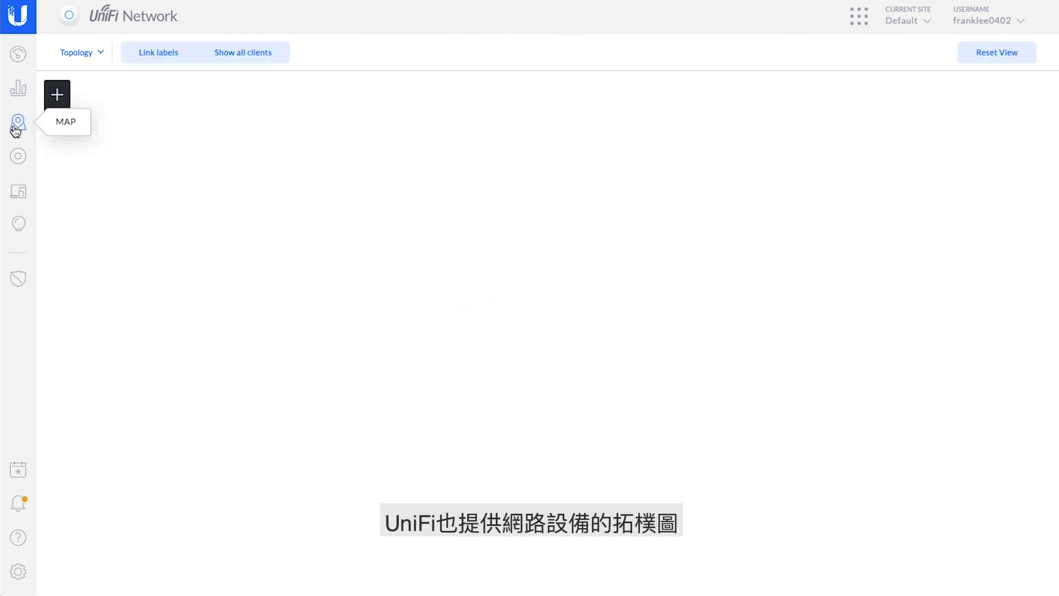
{"action": "scroll", "coordinate": [799, 269], "scroll_direction": "up", "scroll_amount": 3}
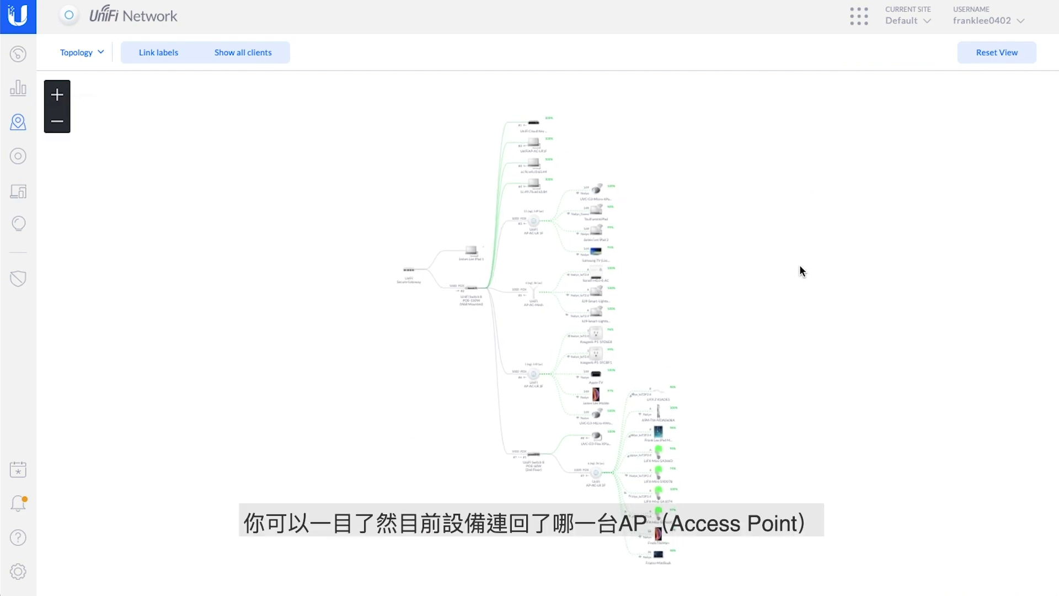
{"action": "scroll", "coordinate": [800, 271], "scroll_direction": "down", "scroll_amount": 1}
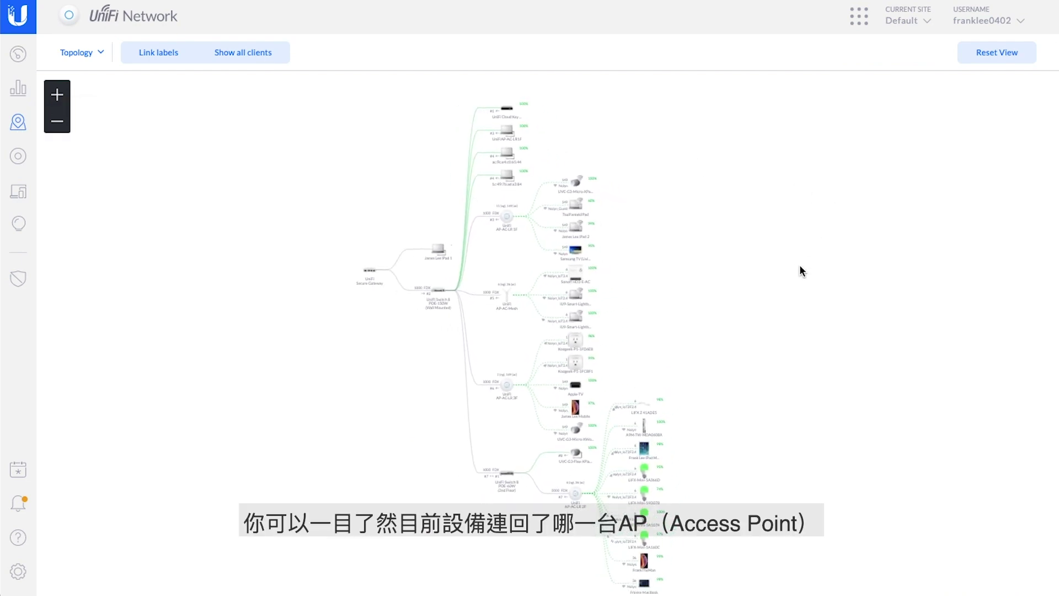
{"action": "left_click_drag", "start_coordinate": [800, 269], "coordinate": [802, 244]}
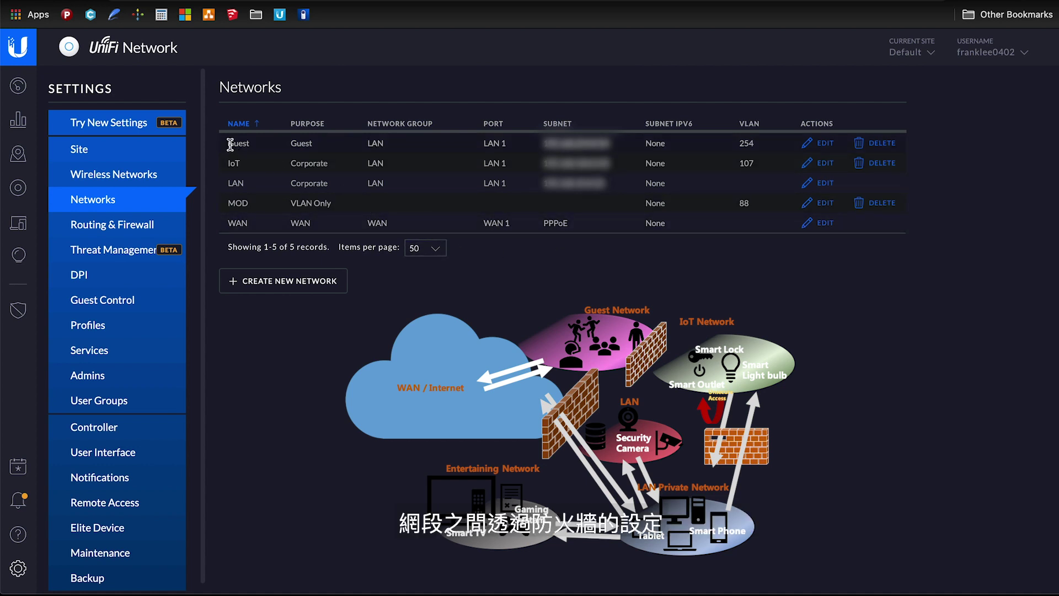
Step: Go through the Guest, LAN and MOD entries in the list of configured networks
{"action": "left_click_drag", "start_coordinate": [228, 143], "coordinate": [248, 145]}
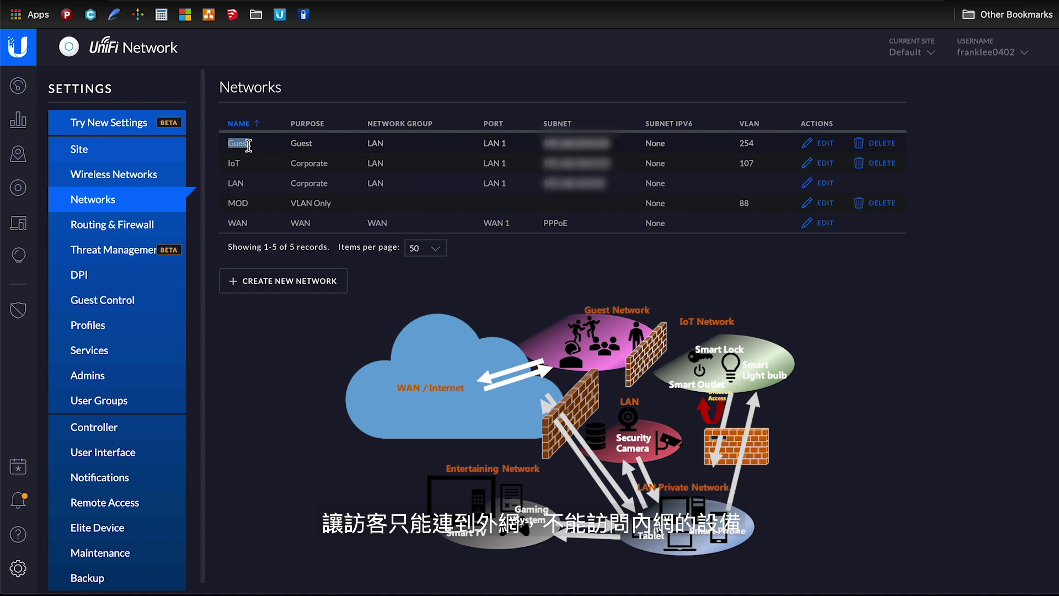
{"action": "left_click", "coordinate": [249, 145]}
{"action": "left_click_drag", "start_coordinate": [228, 184], "coordinate": [244, 184]}
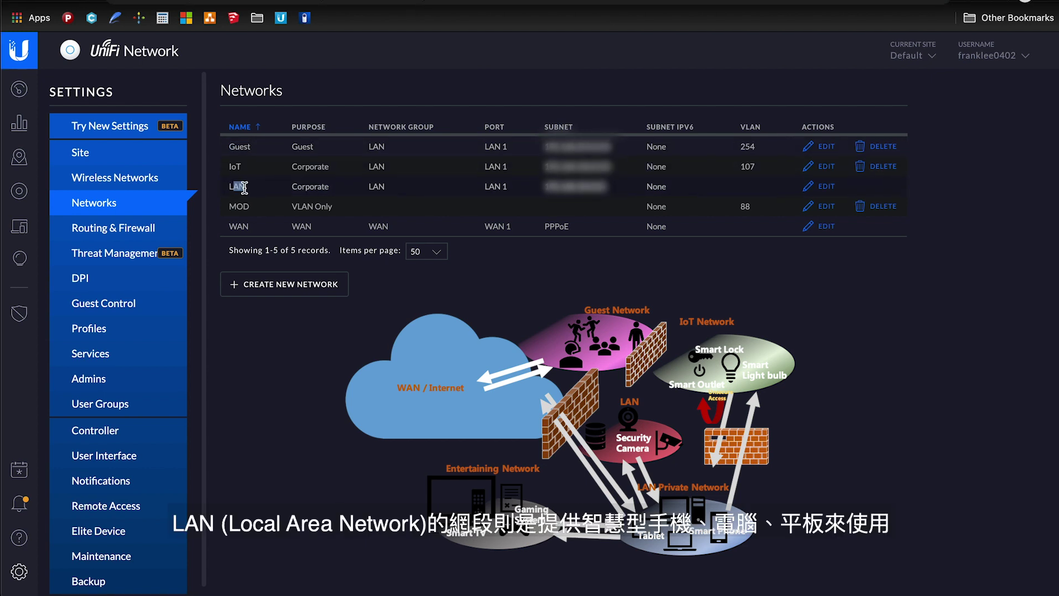
{"action": "left_click_drag", "start_coordinate": [228, 206], "coordinate": [246, 206]}
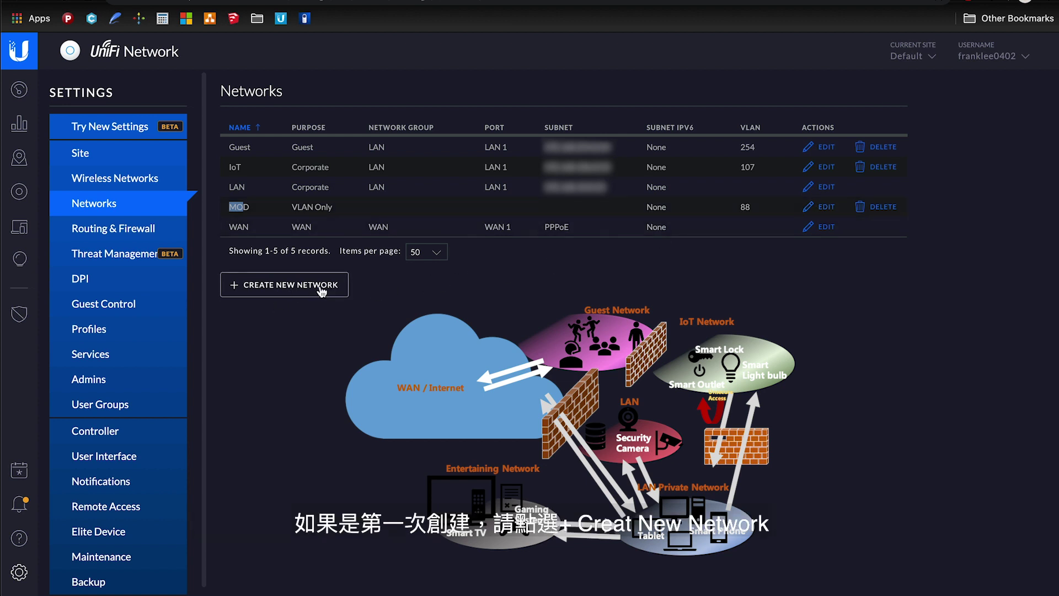
Step: Open the MOD network for editing and check its VLAN ID
{"action": "left_click", "coordinate": [828, 208]}
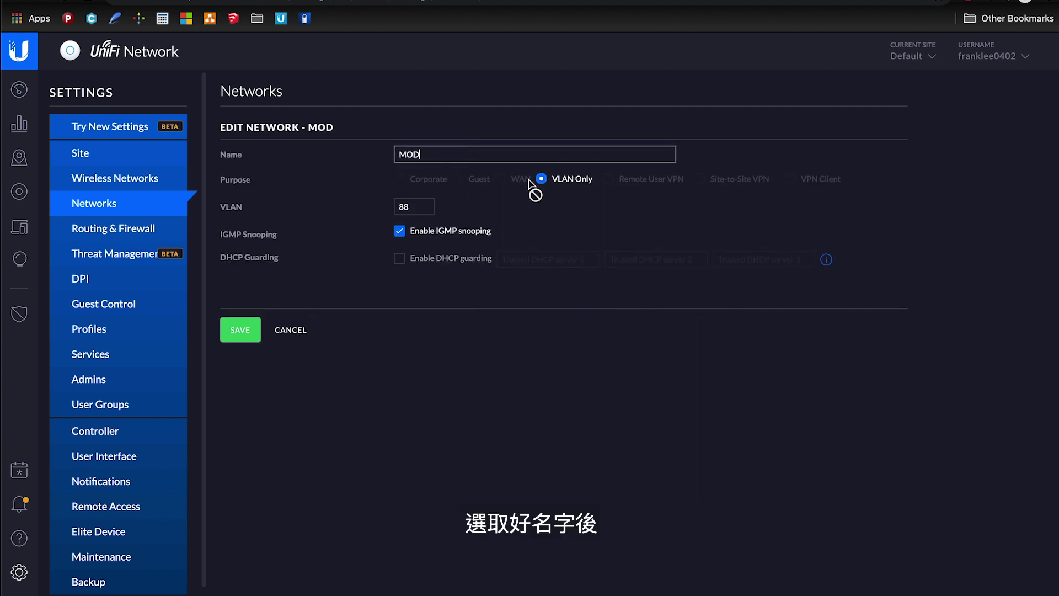
{"action": "left_click", "coordinate": [402, 207]}
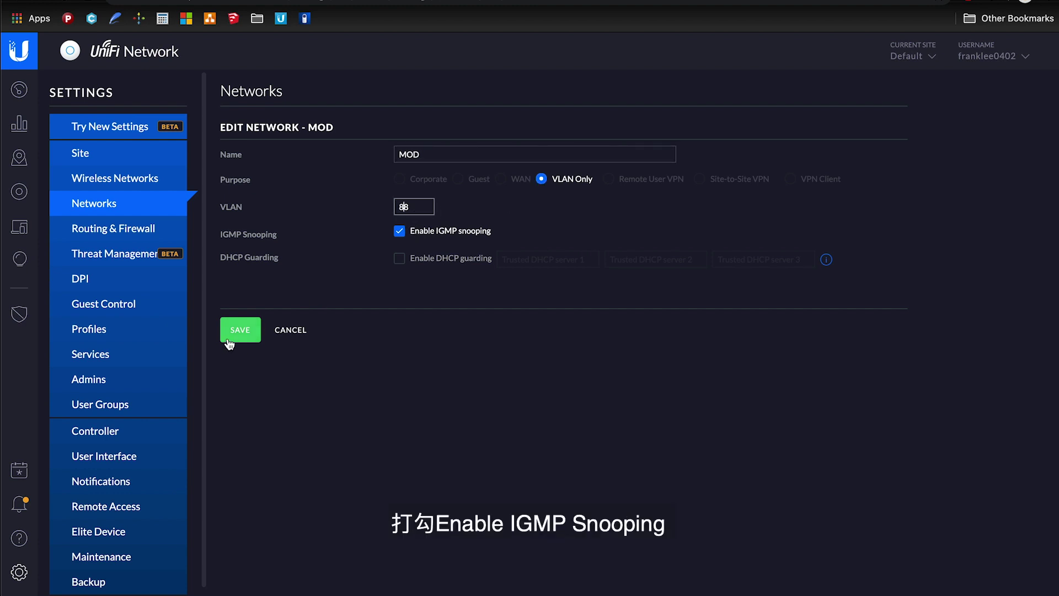
Step: Open the wall-mounted UniFi Switch 8 POE-150W from the devices and select the MOD port in its port list
{"action": "left_click", "coordinate": [20, 194]}
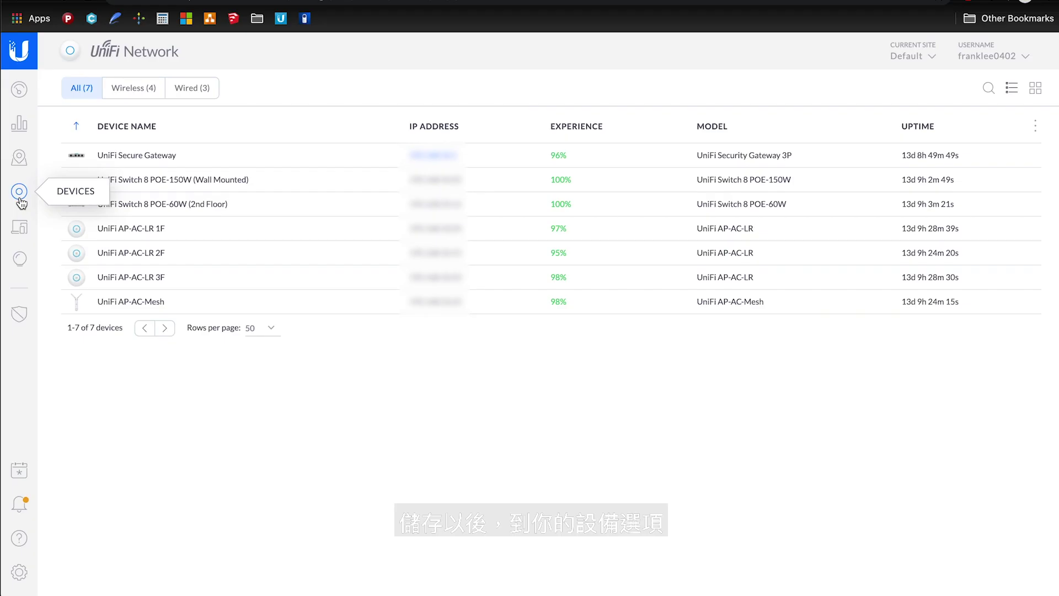
{"action": "left_click", "coordinate": [246, 180]}
{"action": "mouse_move", "coordinate": [881, 186]}
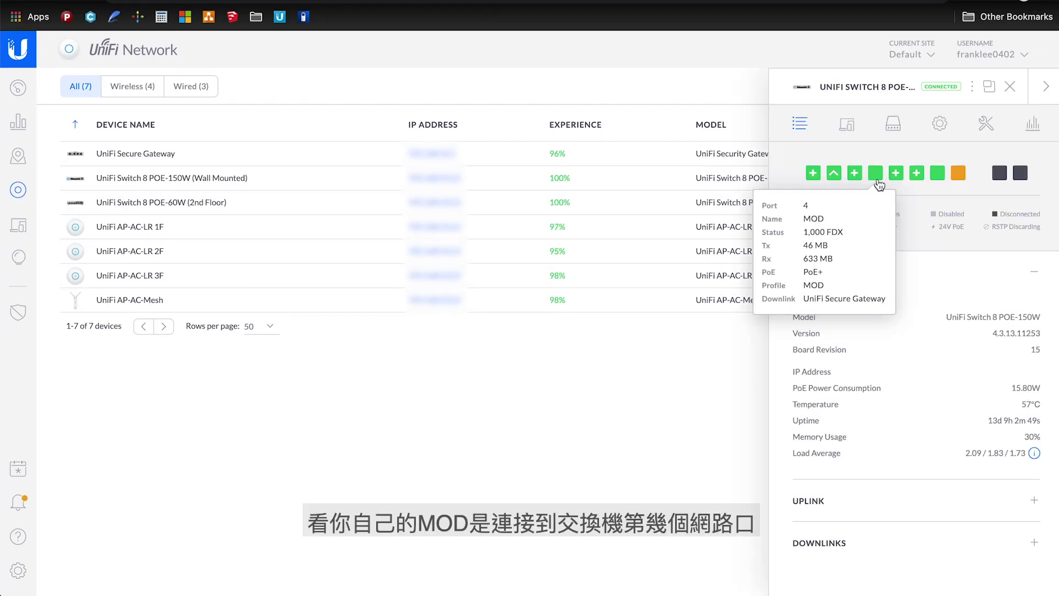
{"action": "left_click", "coordinate": [877, 178]}
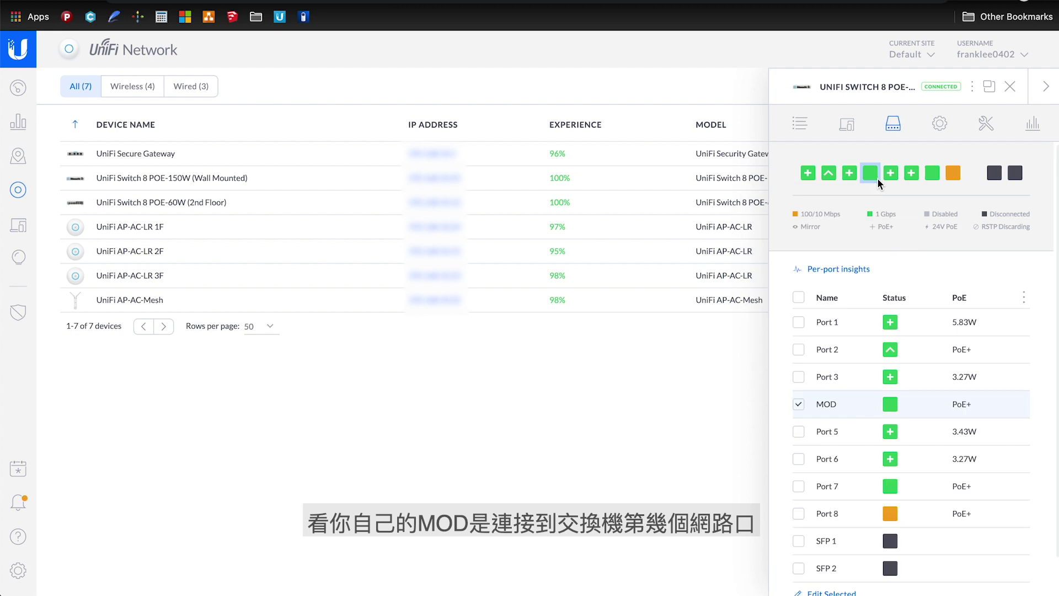
{"action": "scroll", "coordinate": [991, 268], "scroll_direction": "down", "scroll_amount": 1}
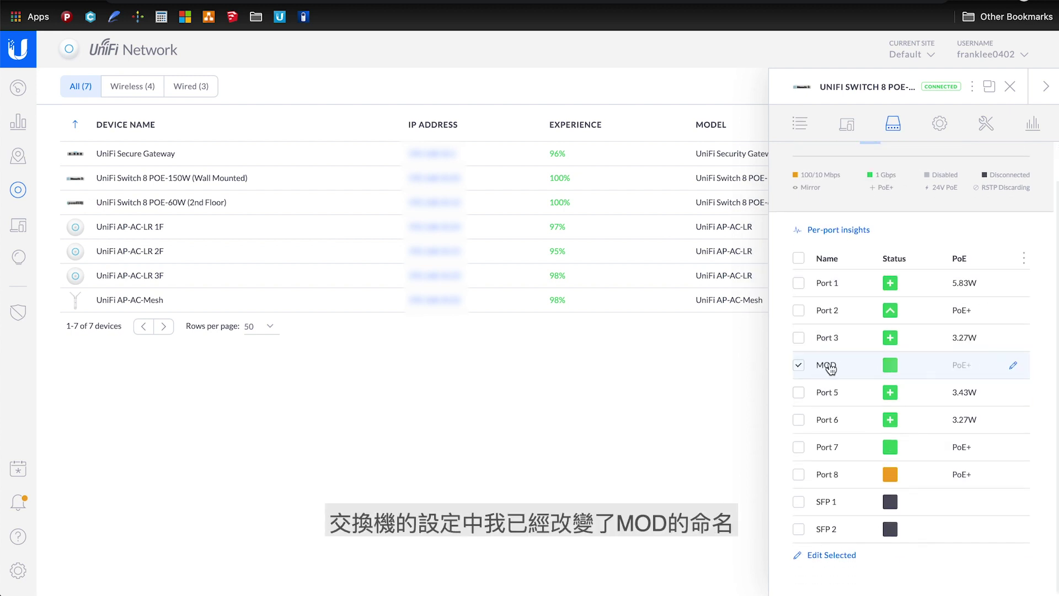
Step: Open the MOD port's settings on the switch and examine the networks available as its switch port profile
{"action": "left_click", "coordinate": [1012, 367]}
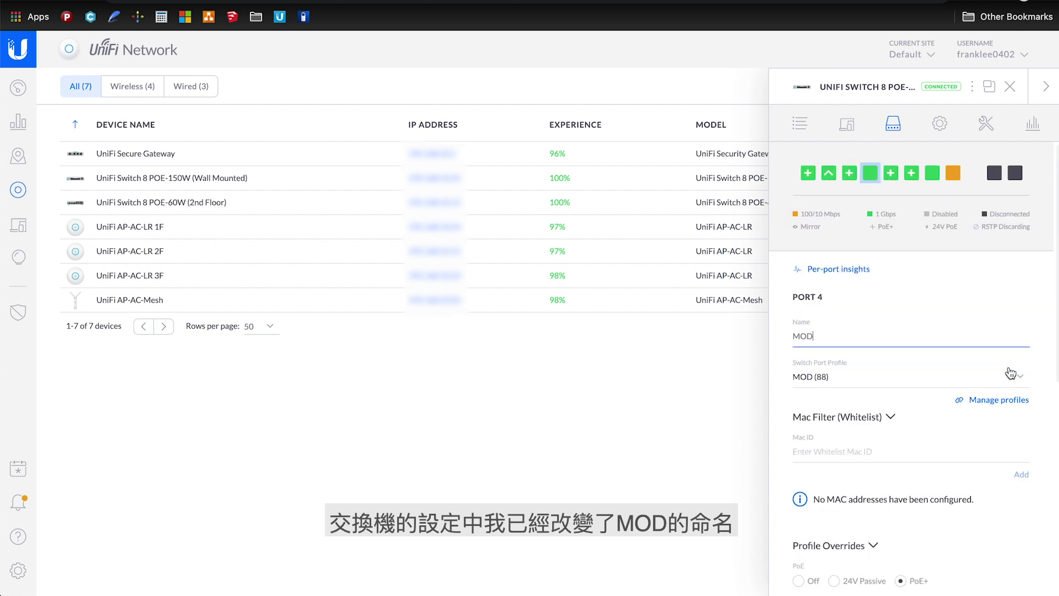
{"action": "scroll", "coordinate": [849, 331], "scroll_direction": "down", "scroll_amount": 2}
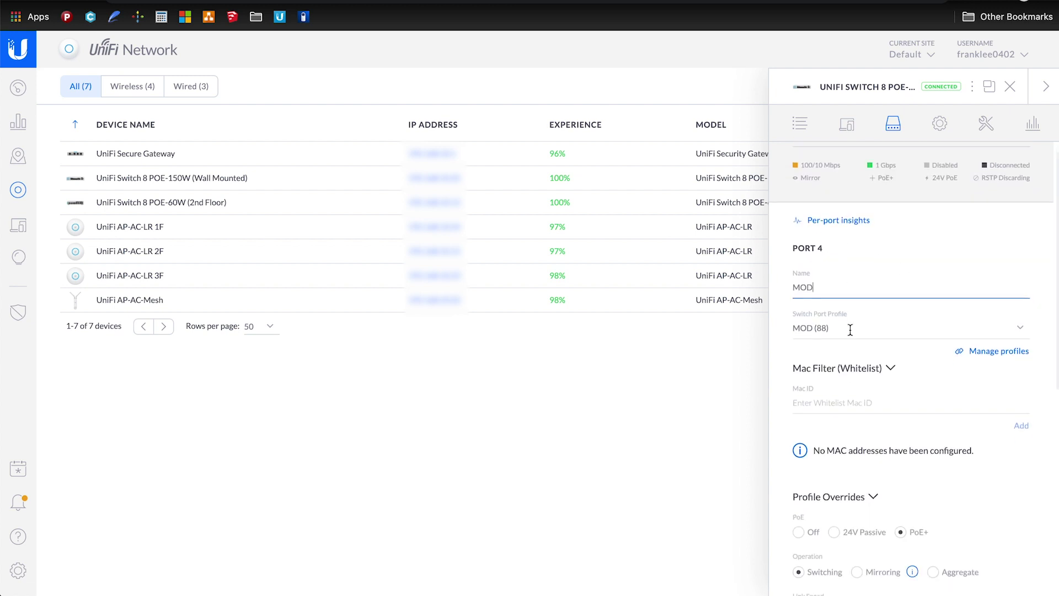
{"action": "left_click", "coordinate": [1021, 320]}
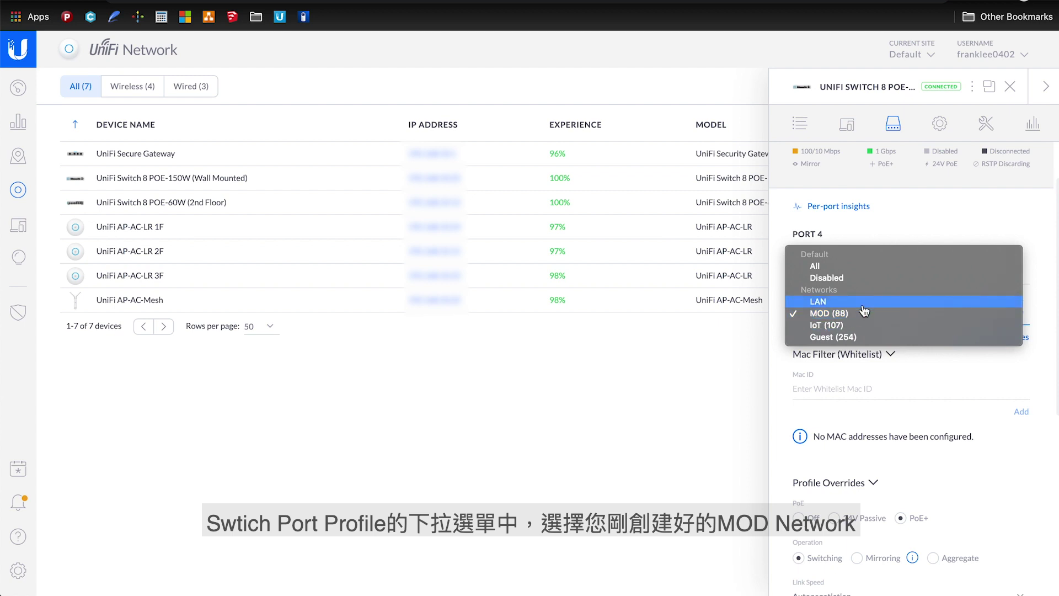
{"action": "left_click", "coordinate": [1054, 356]}
{"action": "scroll", "coordinate": [1054, 356], "scroll_direction": "down", "scroll_amount": 5}
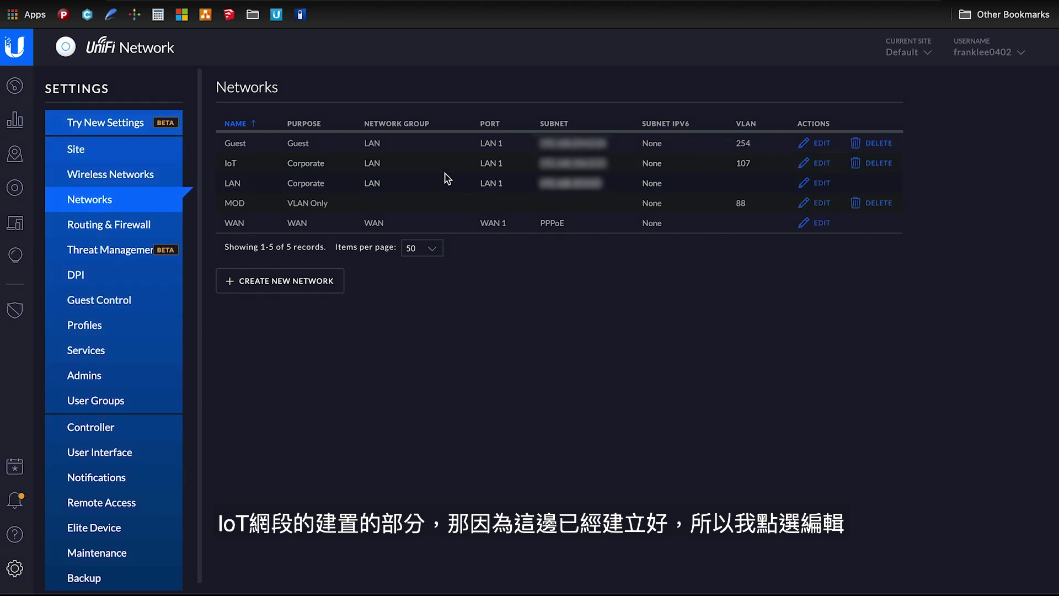
Step: Open the IoT network for editing and check its purpose, LAN port, VLAN ID and gateway/subnet
{"action": "left_click", "coordinate": [820, 164]}
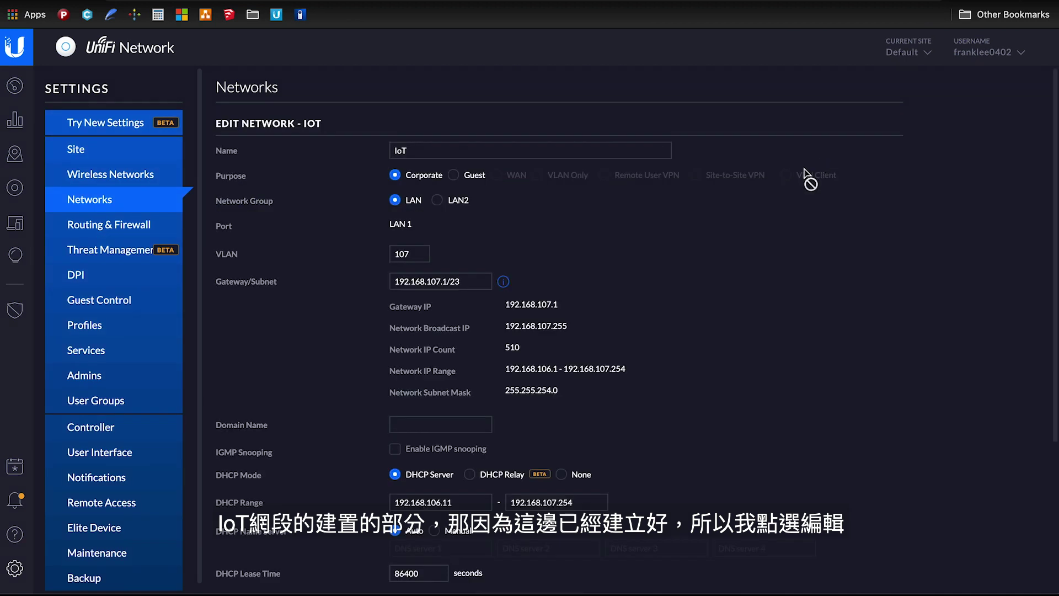
{"action": "scroll", "coordinate": [419, 153], "scroll_direction": "down", "scroll_amount": 1}
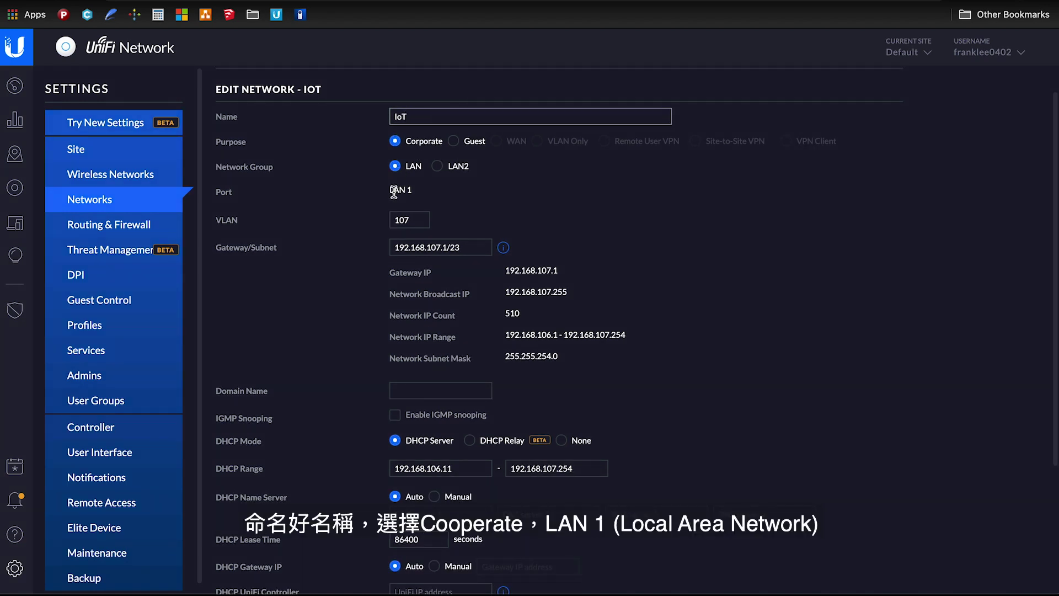
{"action": "scroll", "coordinate": [393, 191], "scroll_direction": "down", "scroll_amount": 1}
{"action": "left_click", "coordinate": [420, 207]}
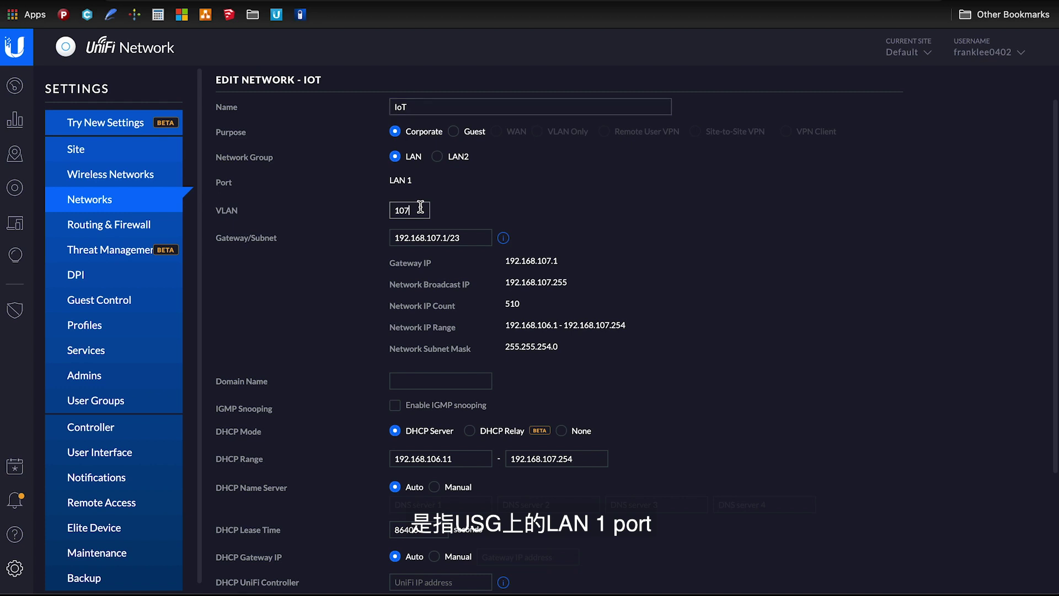
{"action": "scroll", "coordinate": [420, 207], "scroll_direction": "down", "scroll_amount": 2}
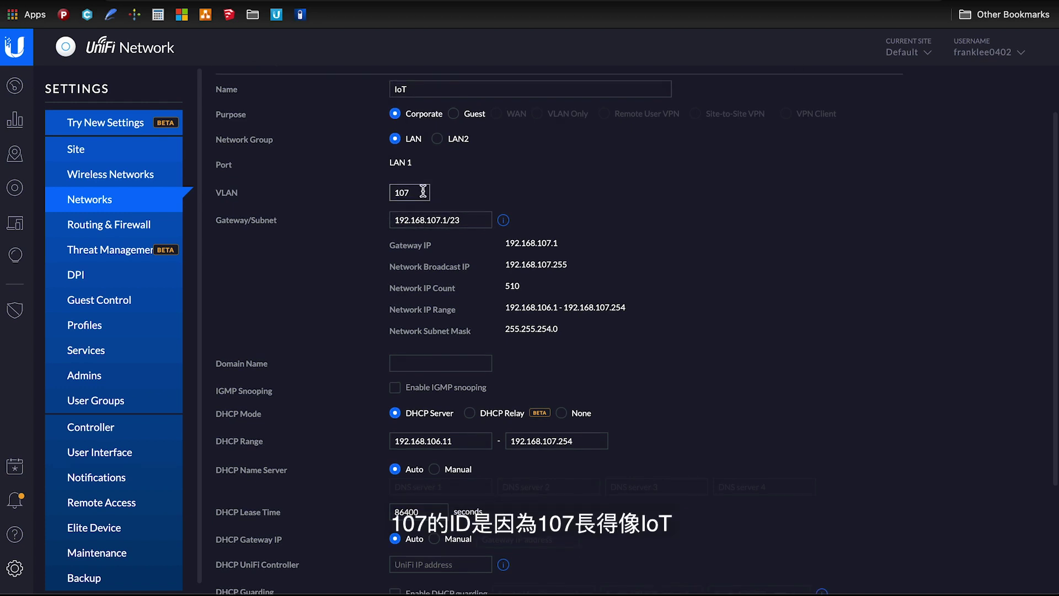
{"action": "left_click", "coordinate": [474, 227]}
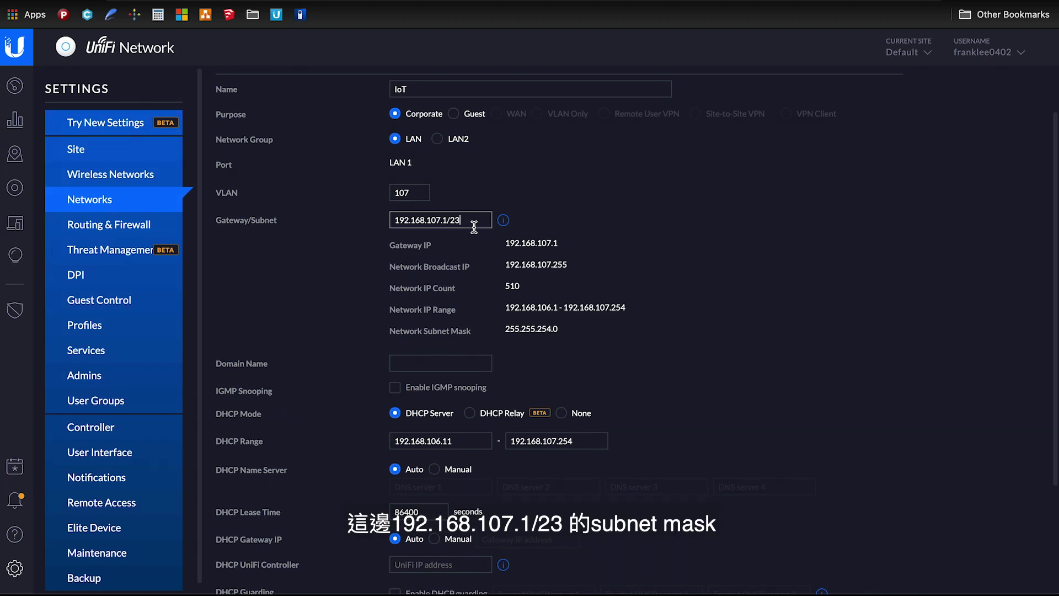
Step: Review the IoT network's DHCP range and remaining DHCP options, and save the network
{"action": "scroll", "coordinate": [474, 228], "scroll_direction": "down", "scroll_amount": 3}
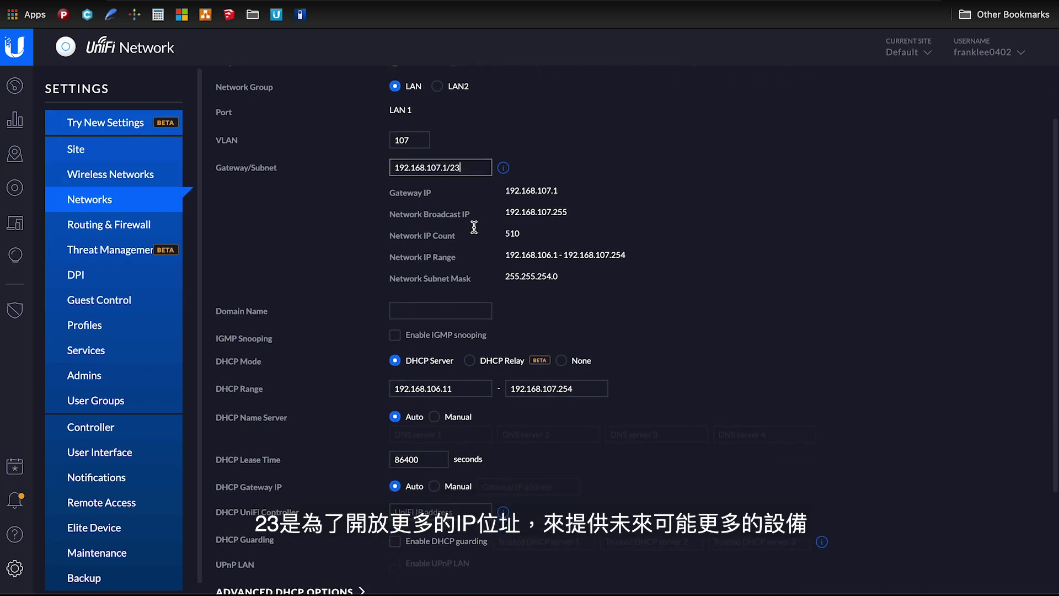
{"action": "scroll", "coordinate": [668, 250], "scroll_direction": "down", "scroll_amount": 2}
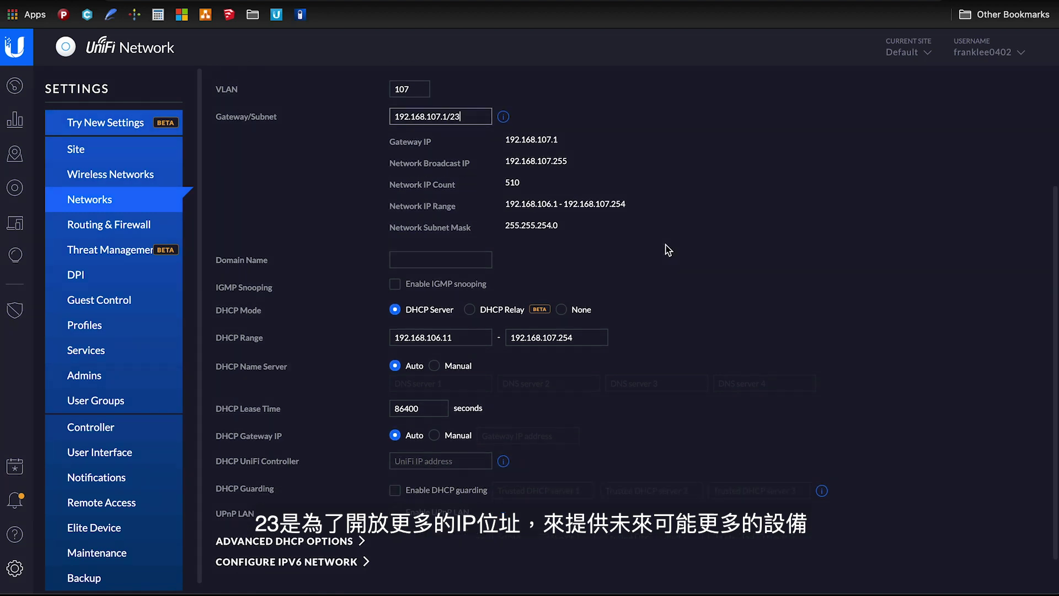
{"action": "scroll", "coordinate": [667, 249], "scroll_direction": "down", "scroll_amount": 1}
{"action": "left_click", "coordinate": [458, 305]}
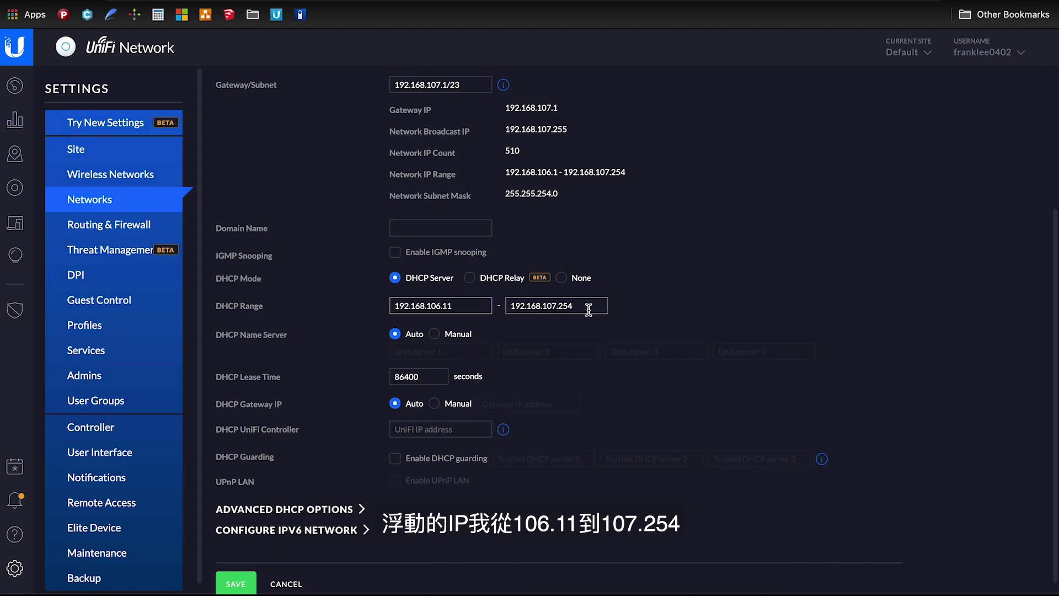
{"action": "scroll", "coordinate": [588, 310], "scroll_direction": "down", "scroll_amount": 1}
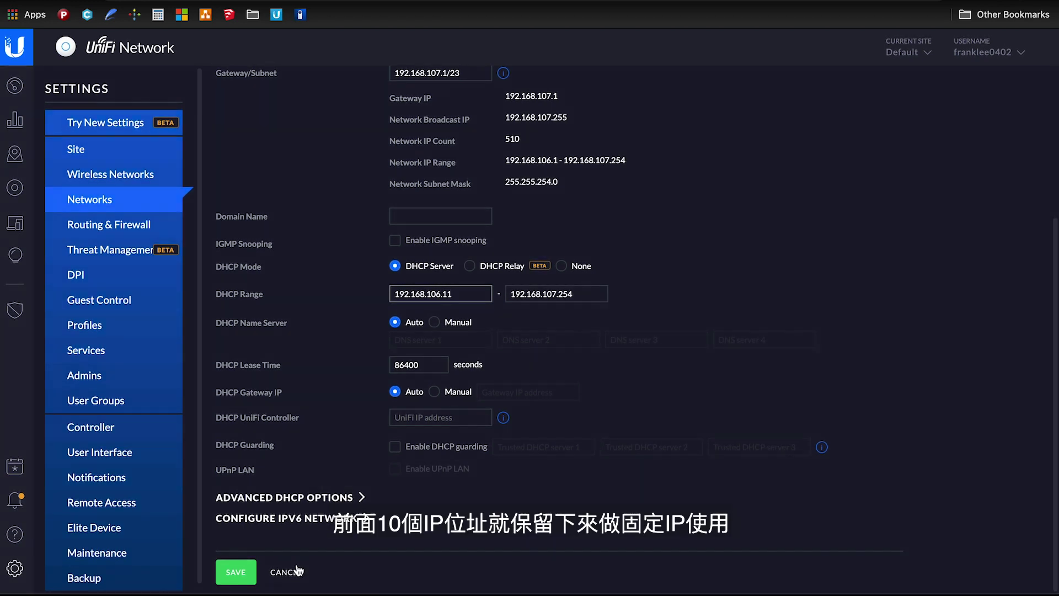
{"action": "left_click", "coordinate": [239, 572]}
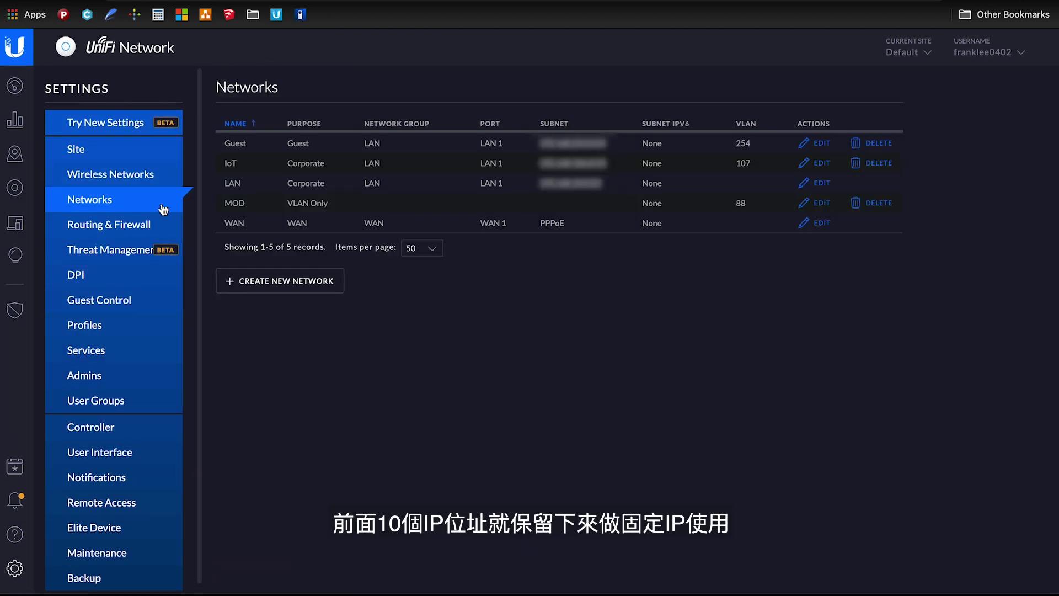
Step: Open the Nolyn_IoT wireless network for editing and check its SSID name, security type and security key
{"action": "left_click", "coordinate": [142, 175]}
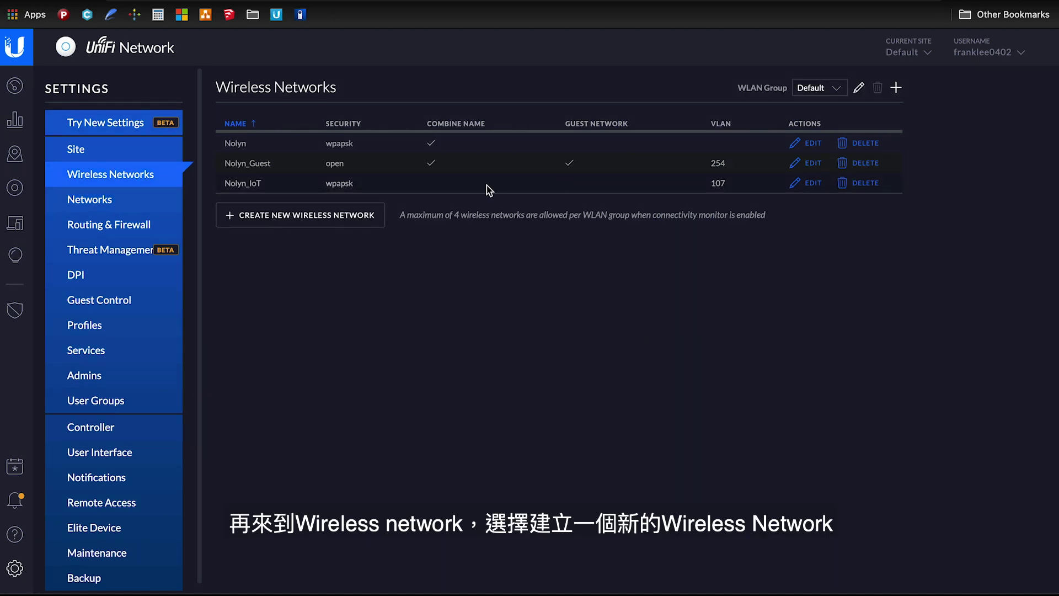
{"action": "left_click", "coordinate": [808, 183]}
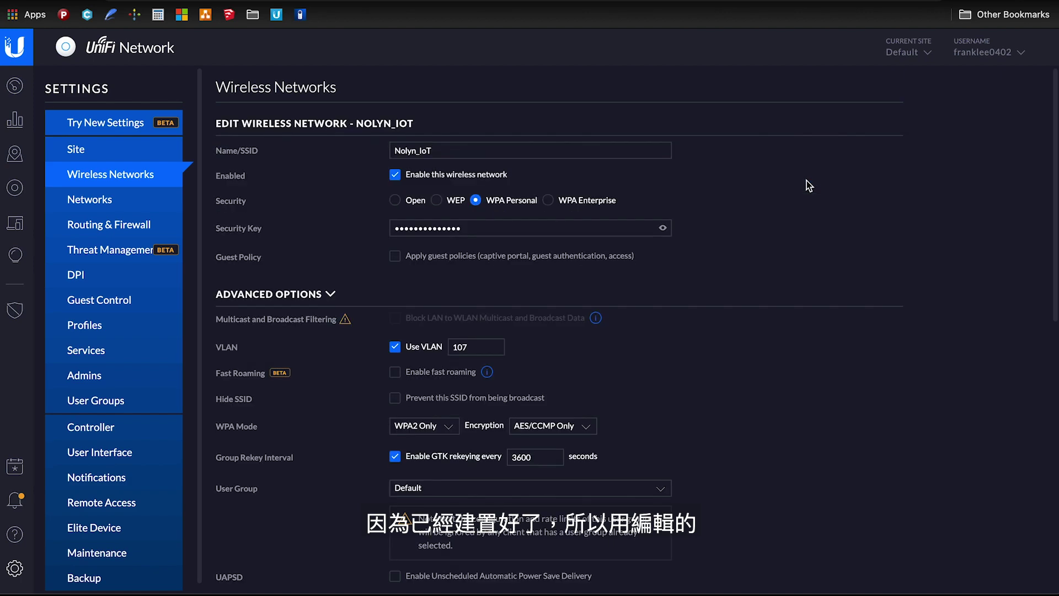
{"action": "scroll", "coordinate": [807, 181], "scroll_direction": "down", "scroll_amount": 1}
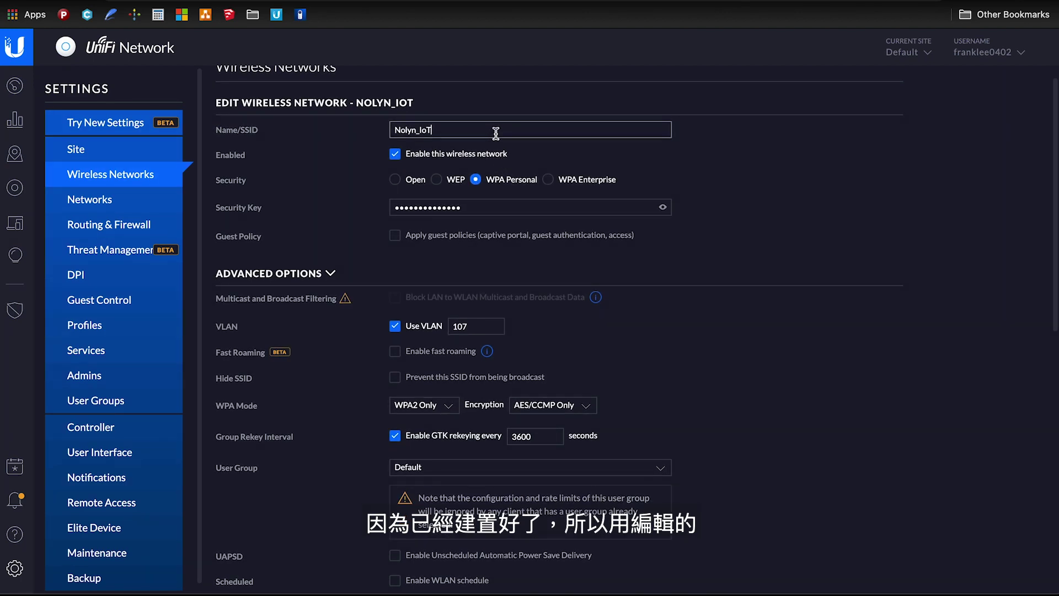
{"action": "left_click", "coordinate": [484, 199]}
{"action": "scroll", "coordinate": [497, 200], "scroll_direction": "down", "scroll_amount": 2}
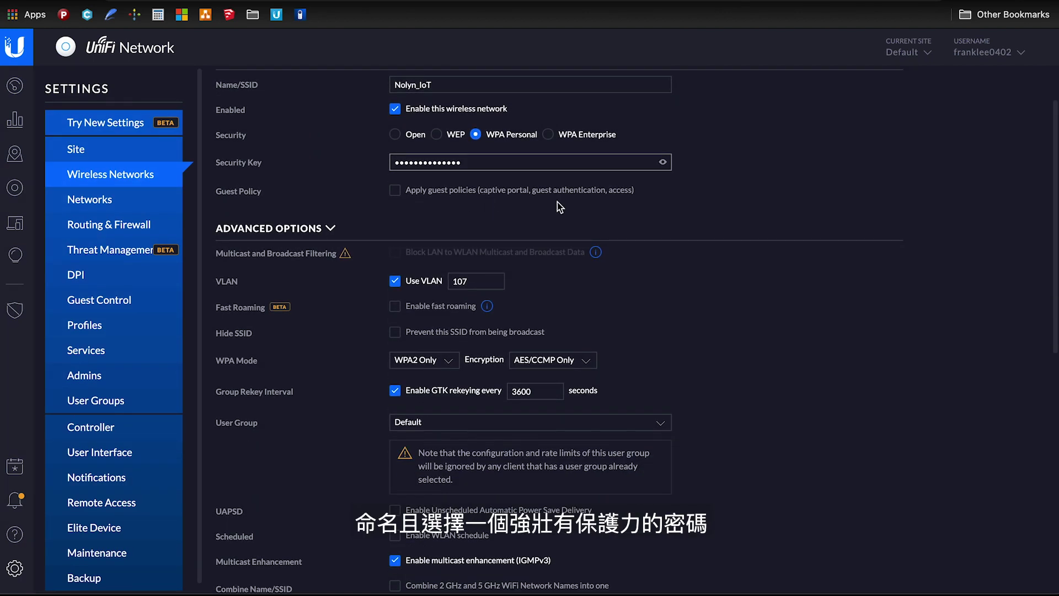
Step: Check the Nolyn_IoT network's VLAN tag, advanced options and rate controls, and leave the editor without saving
{"action": "left_click", "coordinate": [469, 243]}
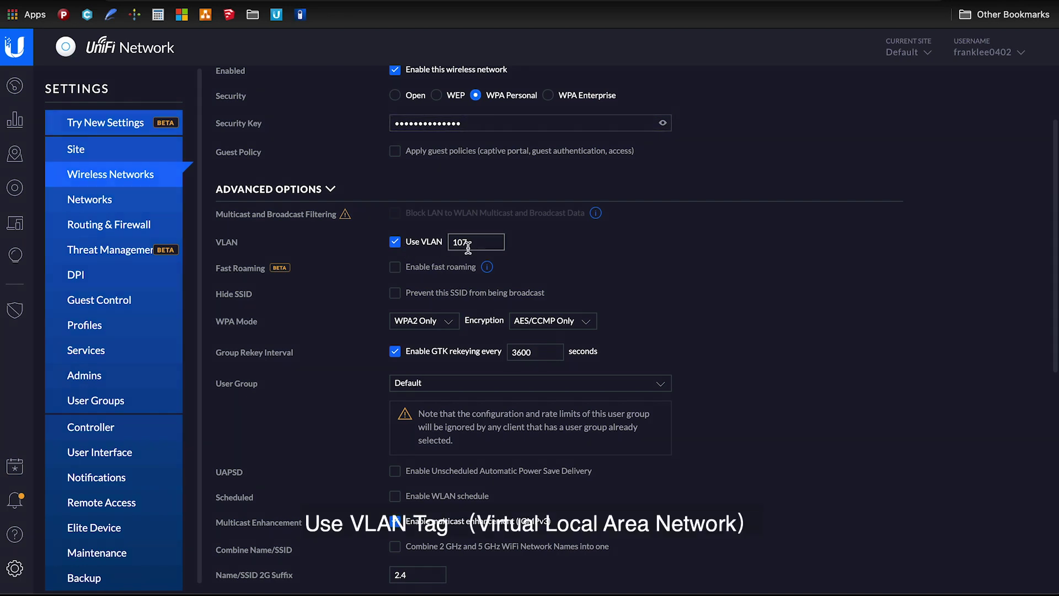
{"action": "scroll", "coordinate": [468, 247], "scroll_direction": "down", "scroll_amount": 1}
{"action": "scroll", "coordinate": [468, 247], "scroll_direction": "down", "scroll_amount": 4}
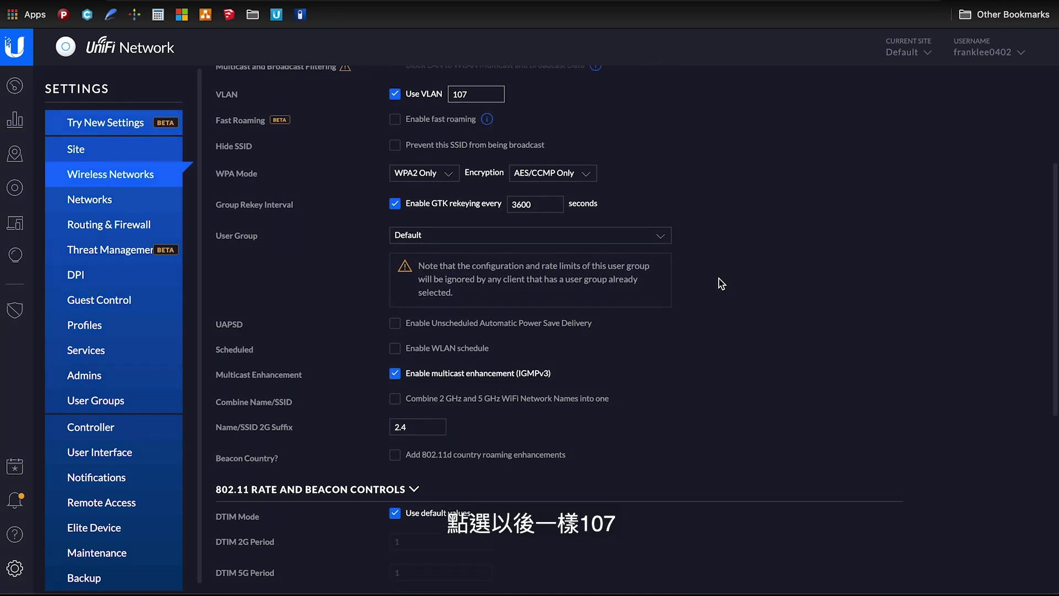
{"action": "scroll", "coordinate": [720, 281], "scroll_direction": "down", "scroll_amount": 9}
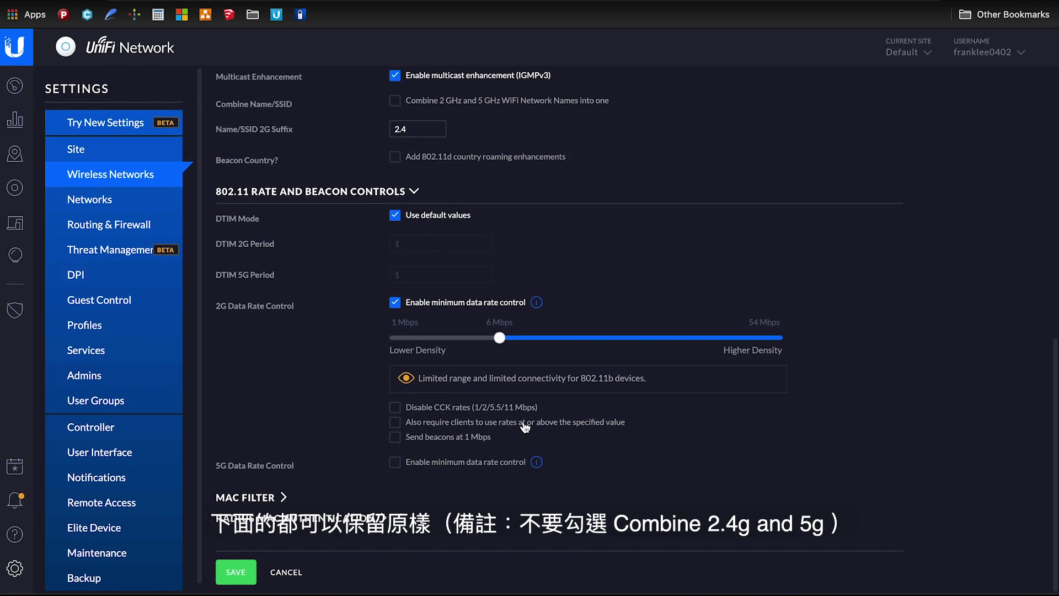
{"action": "left_click", "coordinate": [296, 573]}
Step: Show the LAN IN rules of the IPv4 firewall under routing and firewall settings
{"action": "left_click", "coordinate": [121, 226]}
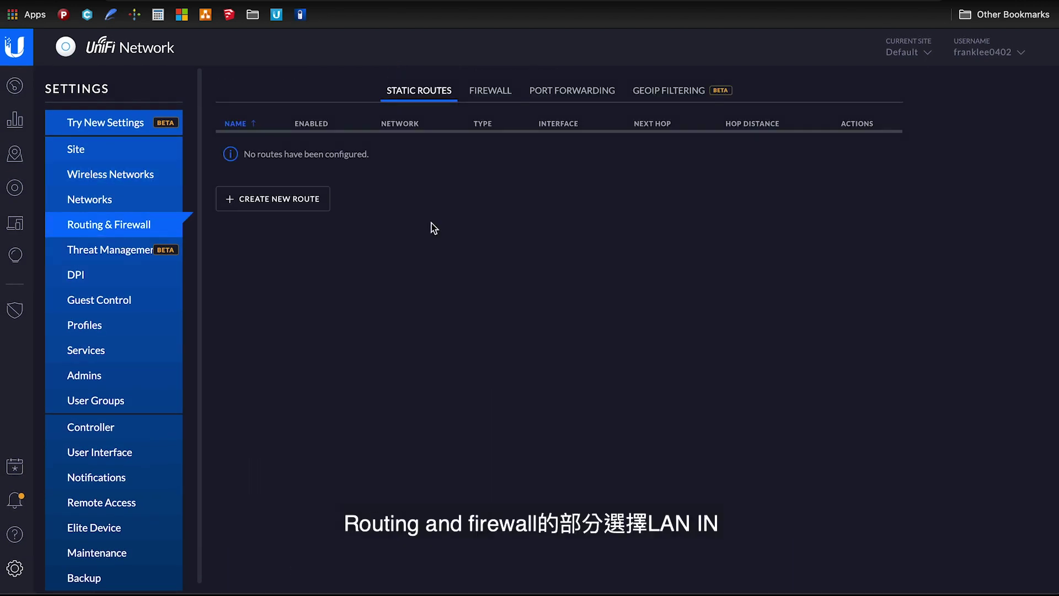
{"action": "left_click", "coordinate": [497, 92]}
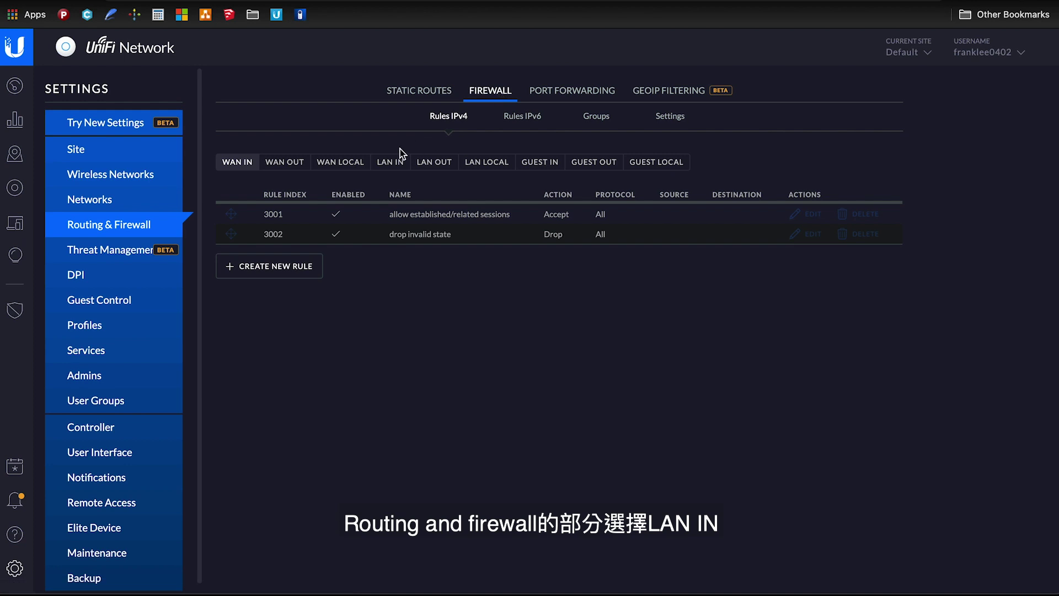
{"action": "left_click", "coordinate": [393, 163]}
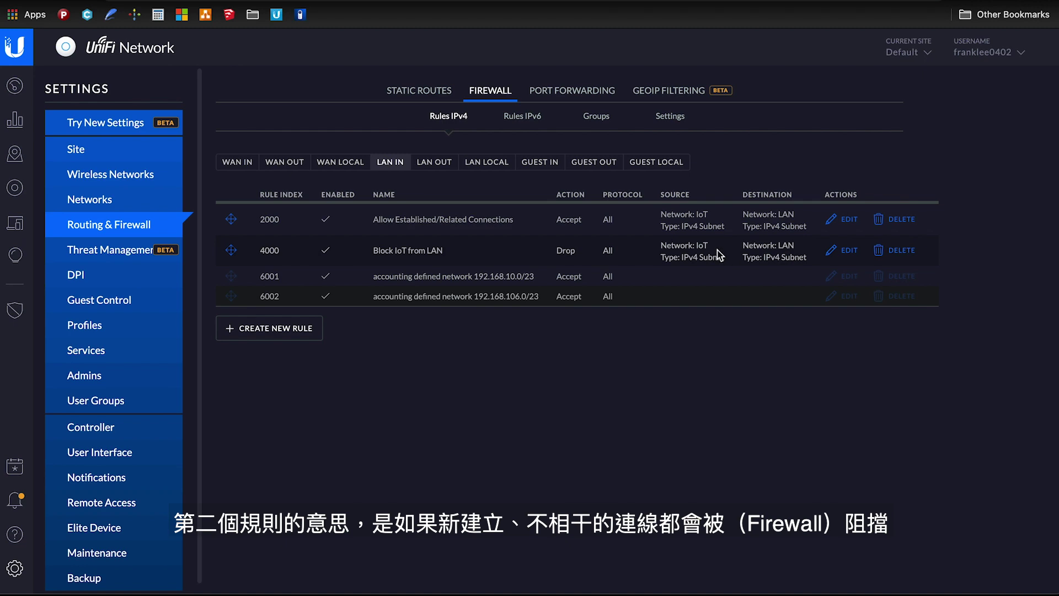
Step: Open the Allow Established/Related Connections rule and examine its name, action, IPv4 protocol and connection states
{"action": "left_click", "coordinate": [842, 219]}
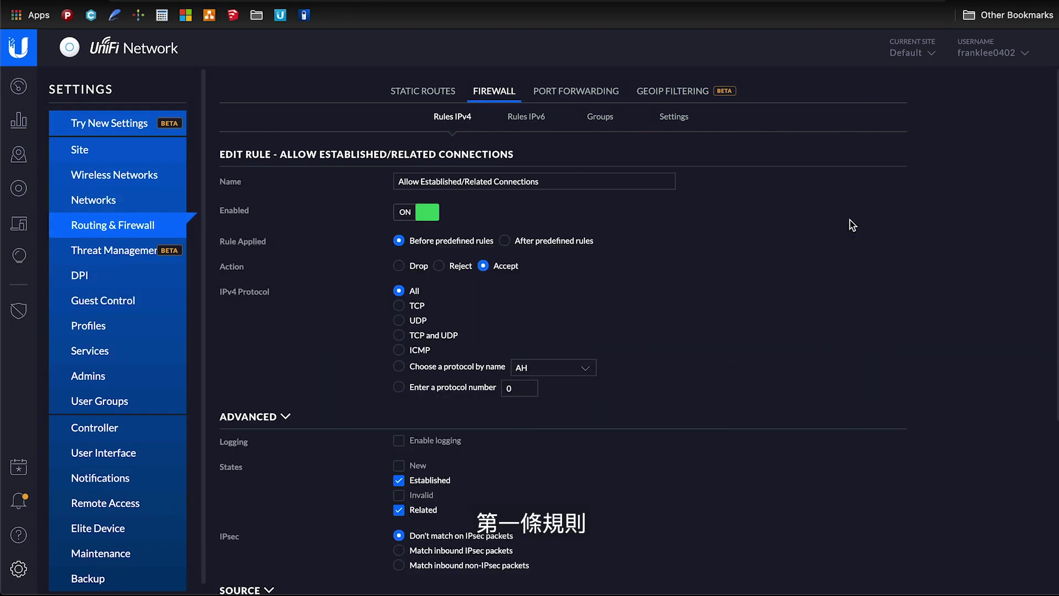
{"action": "scroll", "coordinate": [722, 246], "scroll_direction": "down", "scroll_amount": 1}
{"action": "left_click", "coordinate": [451, 148]}
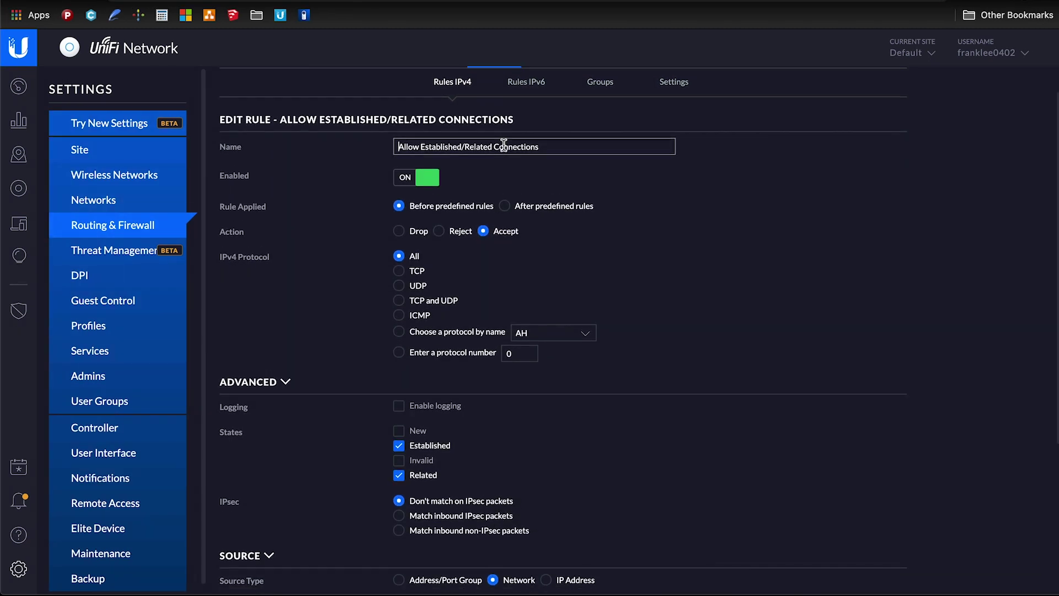
{"action": "scroll", "coordinate": [505, 150], "scroll_direction": "down", "scroll_amount": 1}
{"action": "scroll", "coordinate": [469, 161], "scroll_direction": "down", "scroll_amount": 1}
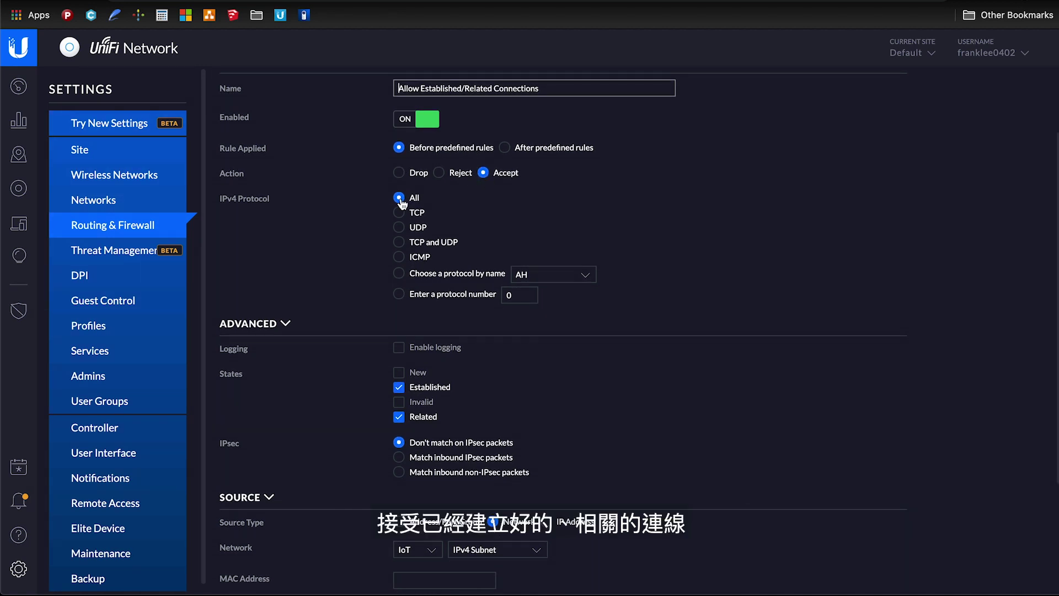
{"action": "scroll", "coordinate": [574, 211], "scroll_direction": "down", "scroll_amount": 3}
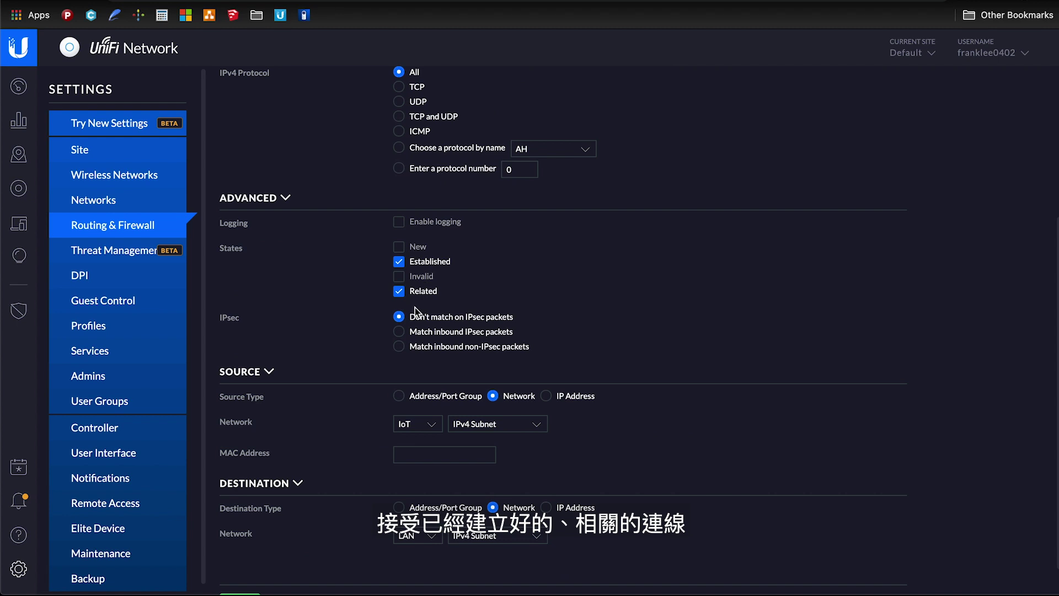
{"action": "scroll", "coordinate": [418, 297], "scroll_direction": "down", "scroll_amount": 1}
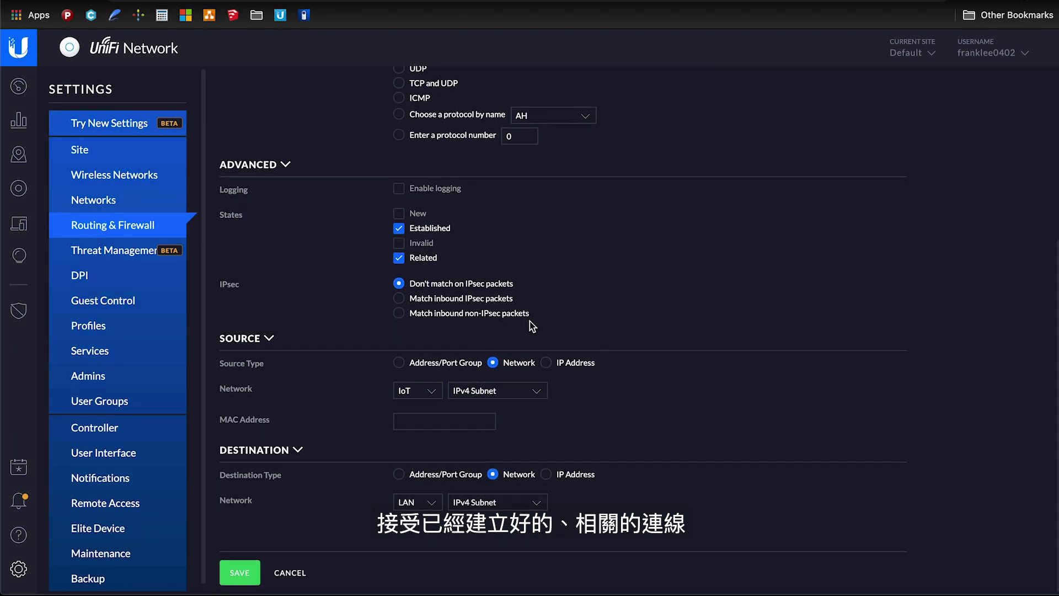
Step: Check the rule's source and destination network choices and close it without saving
{"action": "left_click", "coordinate": [425, 393]}
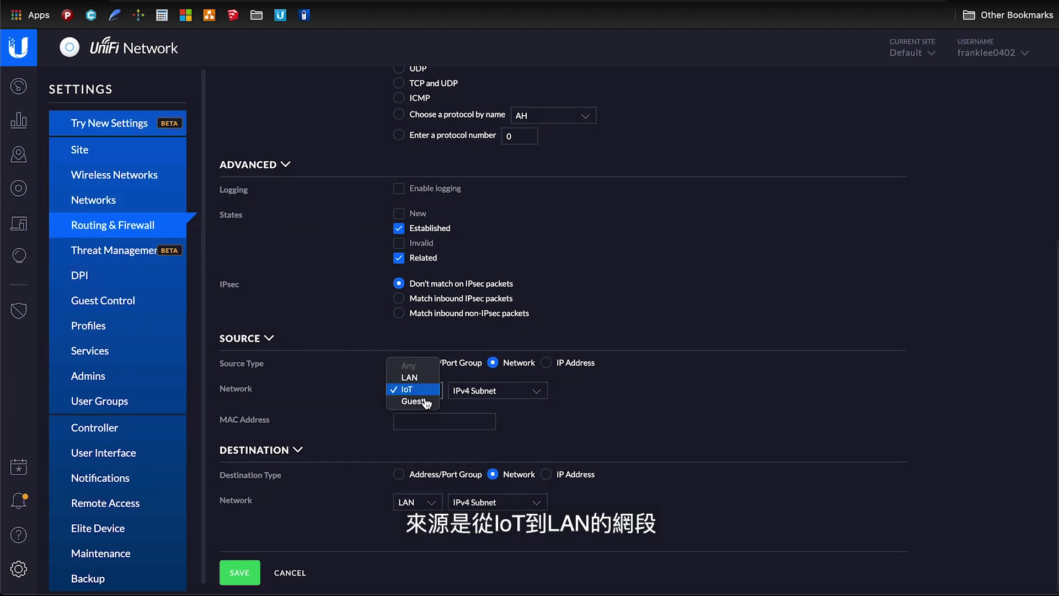
{"action": "left_click", "coordinate": [627, 414]}
{"action": "left_click", "coordinate": [435, 503]}
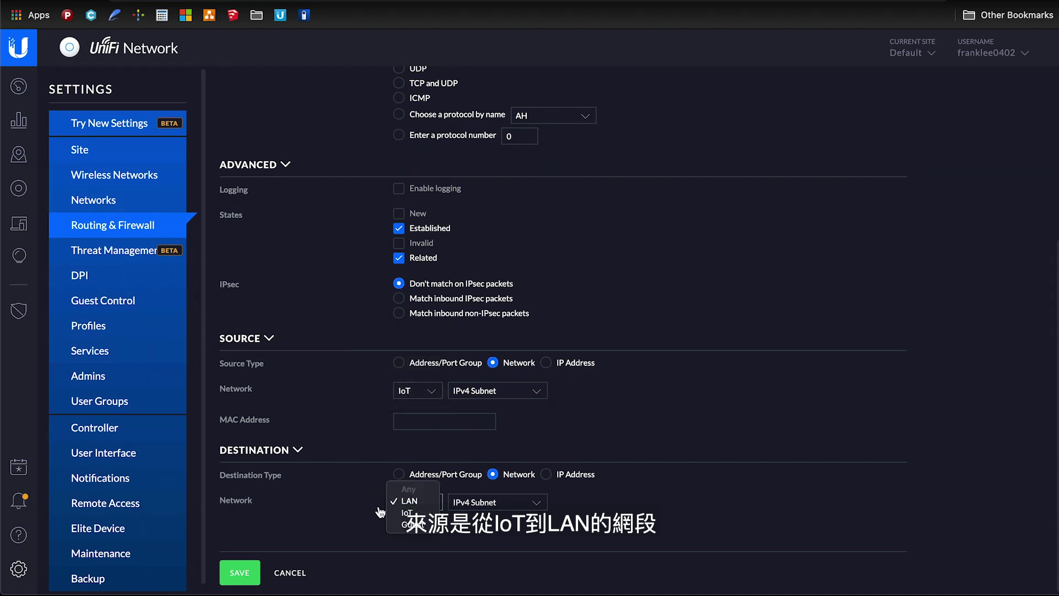
{"action": "left_click", "coordinate": [358, 517]}
{"action": "left_click", "coordinate": [292, 573]}
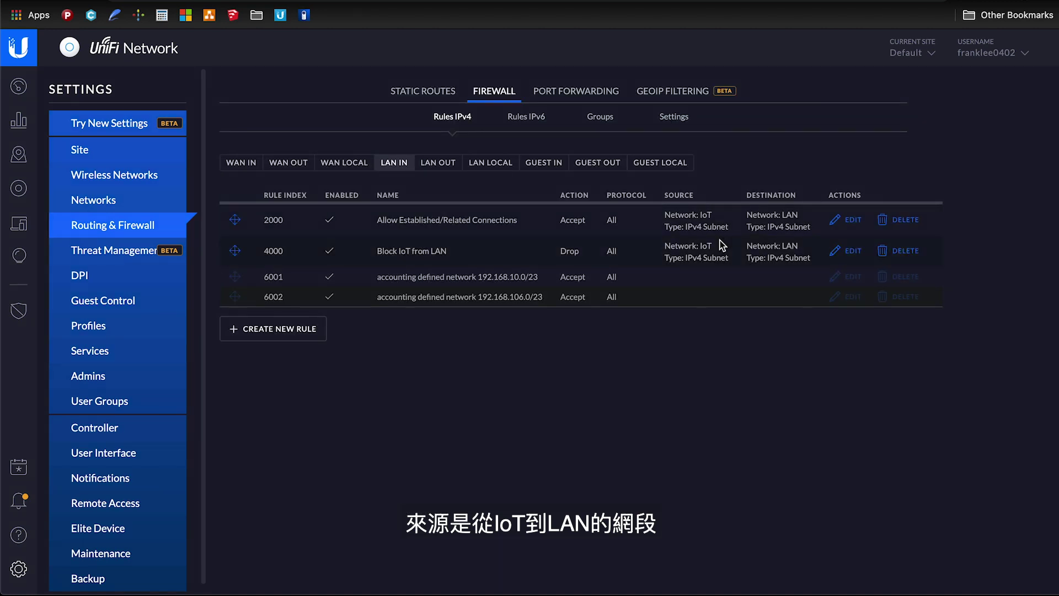
Step: Open the Block IoT from LAN rule and examine its action, connection states, source network and destination network
{"action": "left_click", "coordinate": [847, 251]}
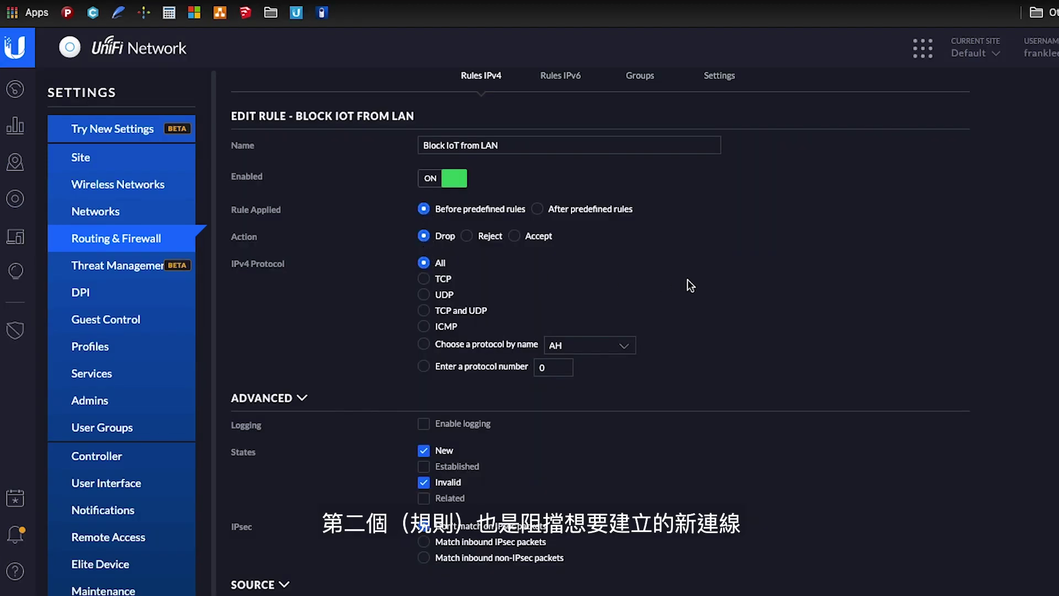
{"action": "scroll", "coordinate": [688, 279], "scroll_direction": "down", "scroll_amount": 2}
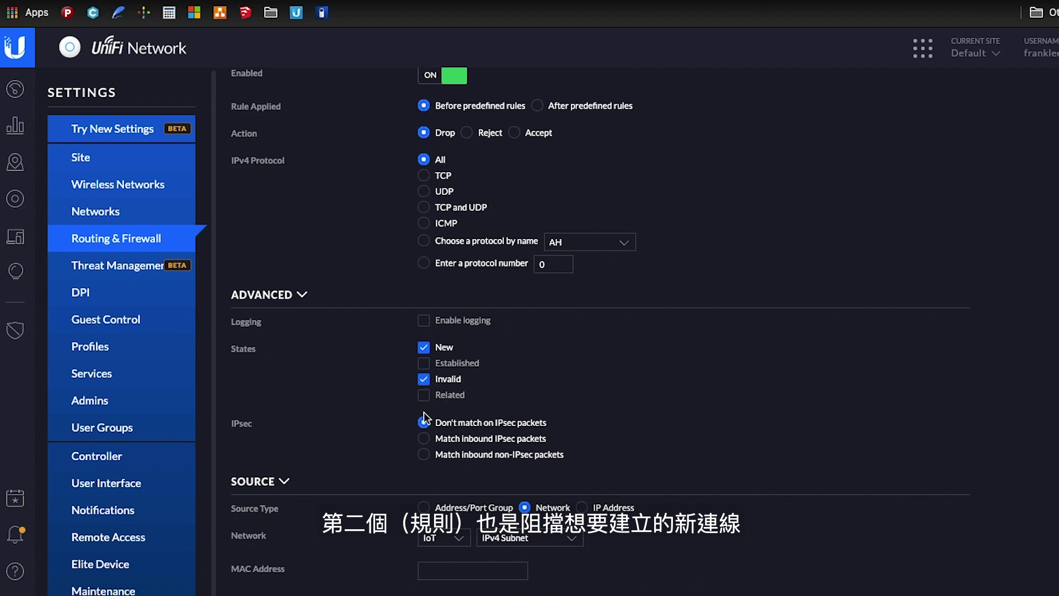
{"action": "scroll", "coordinate": [576, 423], "scroll_direction": "down", "scroll_amount": 2}
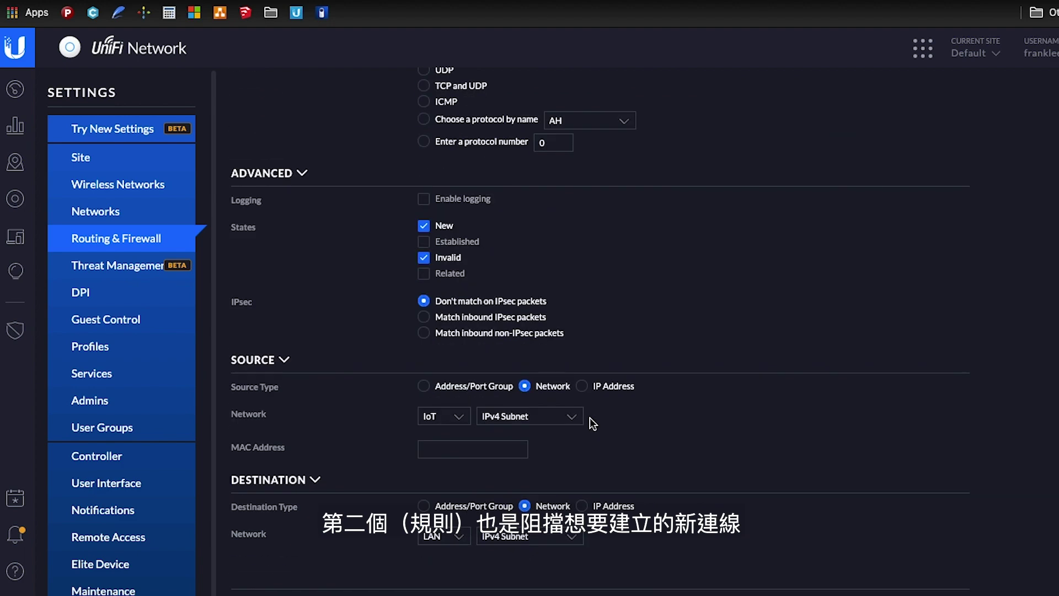
{"action": "left_click", "coordinate": [463, 419]}
{"action": "left_click", "coordinate": [469, 424]}
{"action": "left_click", "coordinate": [444, 536]}
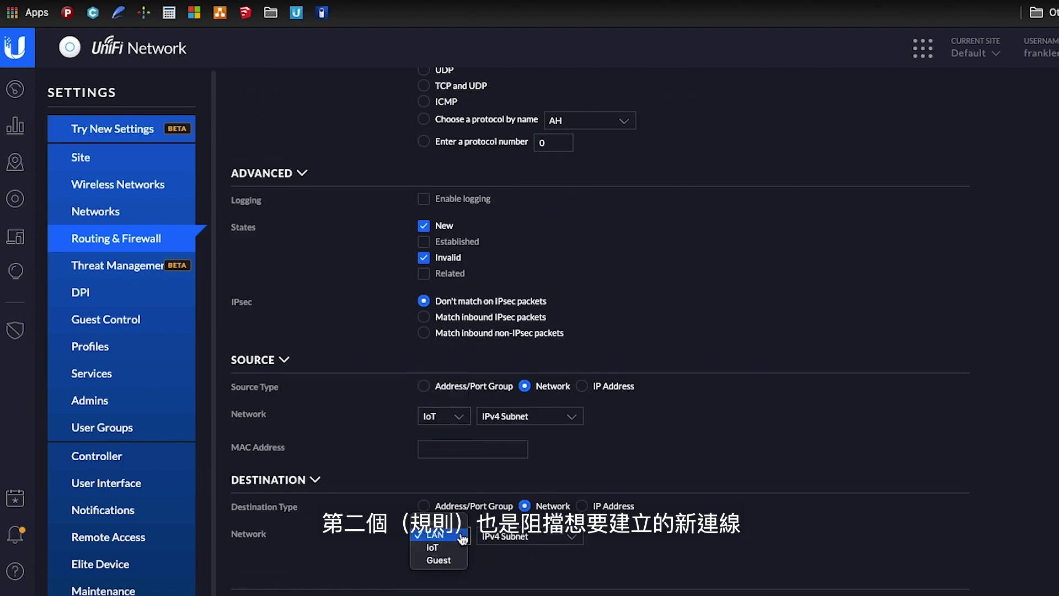
{"action": "left_click", "coordinate": [703, 554]}
{"action": "left_click", "coordinate": [312, 578]}
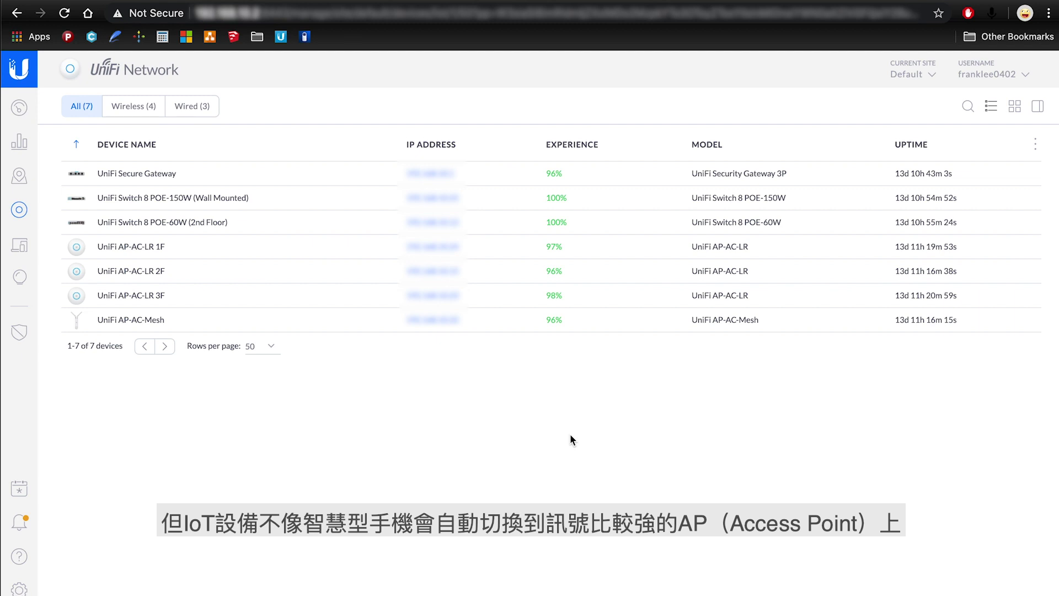
Step: Open the UniFi AP-AC-LR 2F access point's WLAN settings and check the SSID override on its 2.4 GHz IoT network
{"action": "left_click", "coordinate": [157, 279]}
{"action": "scroll", "coordinate": [916, 232], "scroll_direction": "down", "scroll_amount": 2}
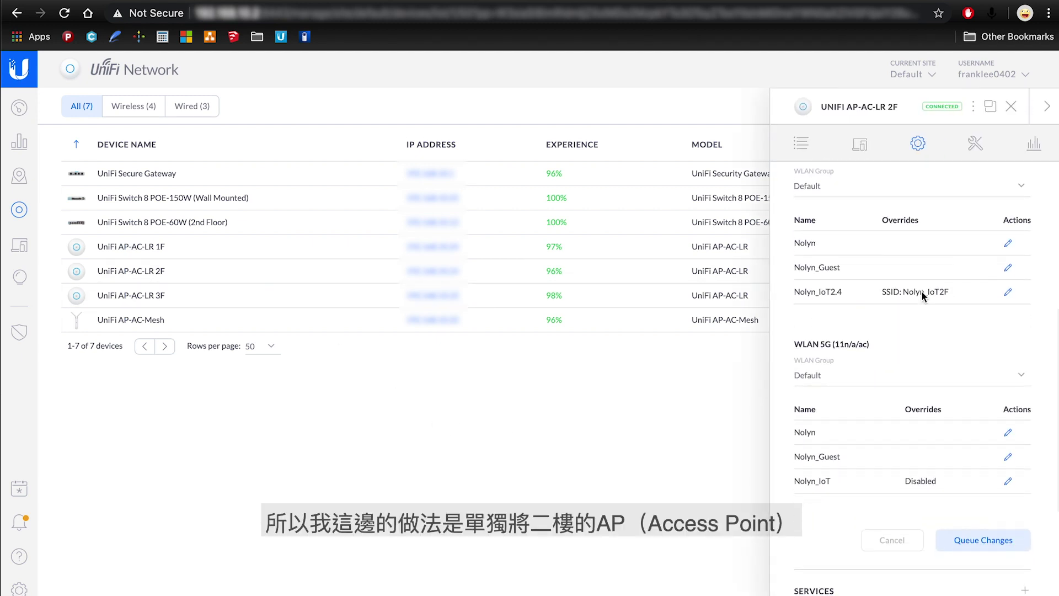
{"action": "left_click_drag", "start_coordinate": [795, 291], "coordinate": [801, 291]}
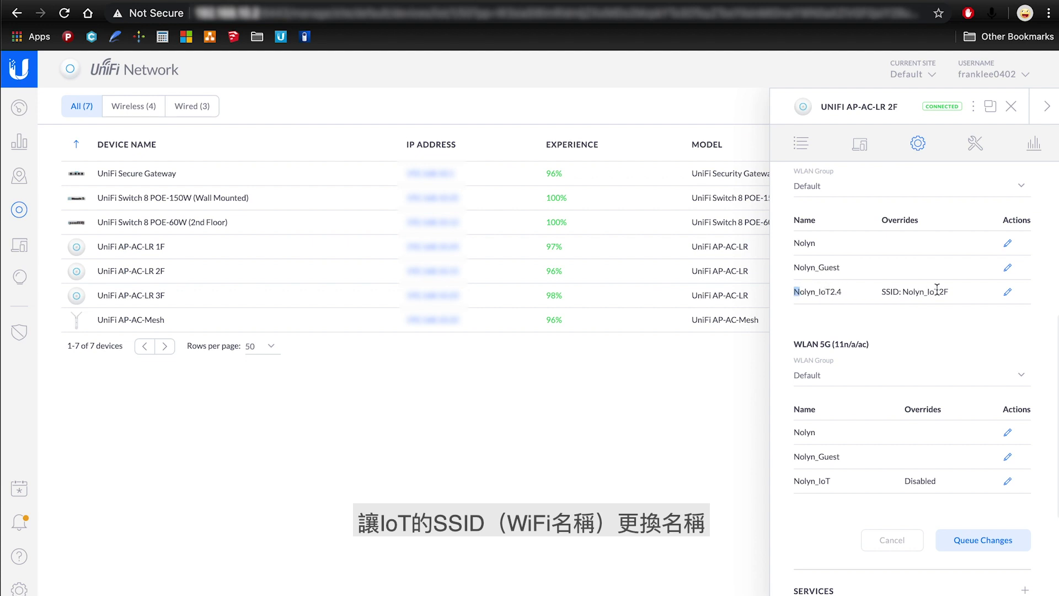
{"action": "left_click_drag", "start_coordinate": [935, 293], "coordinate": [950, 294]}
{"action": "left_click_drag", "start_coordinate": [886, 293], "coordinate": [949, 293]}
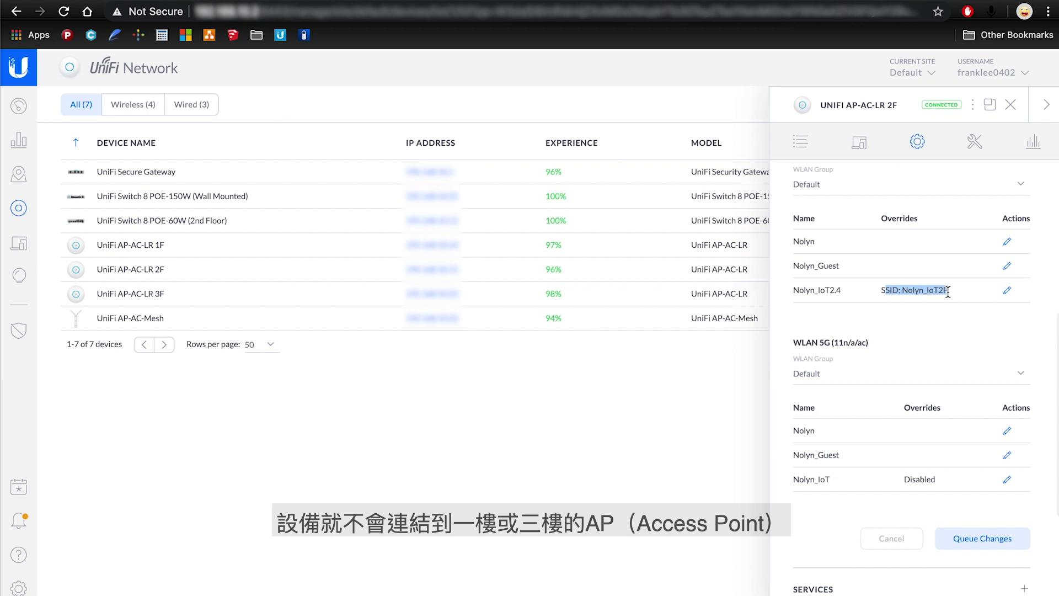
Step: Check the Nolyn_IoT override in the 2F access point's WLAN 5G list
{"action": "left_click", "coordinate": [798, 478]}
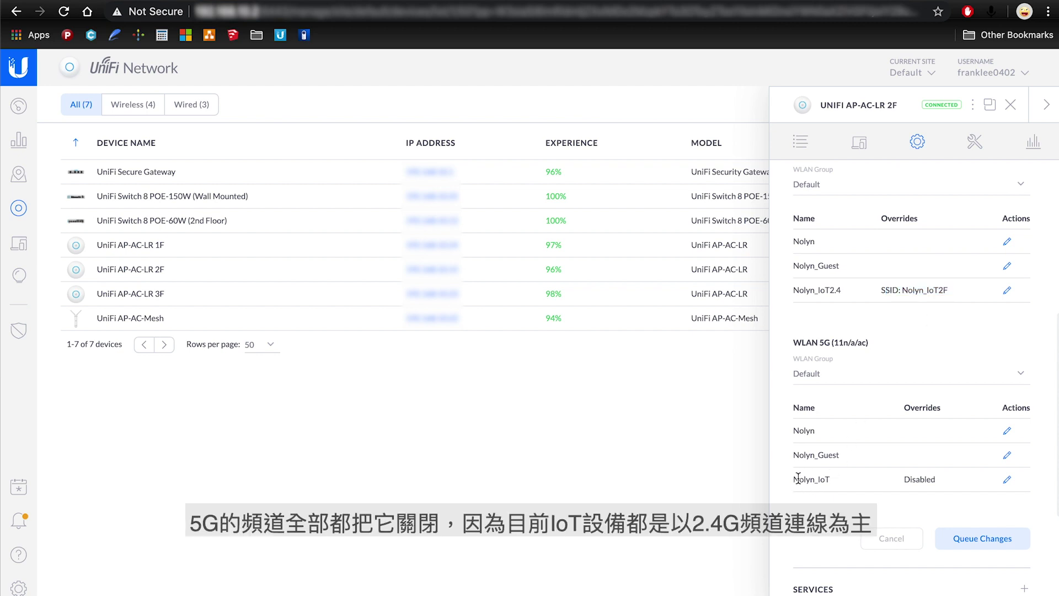
{"action": "left_click_drag", "start_coordinate": [803, 479], "coordinate": [932, 480]}
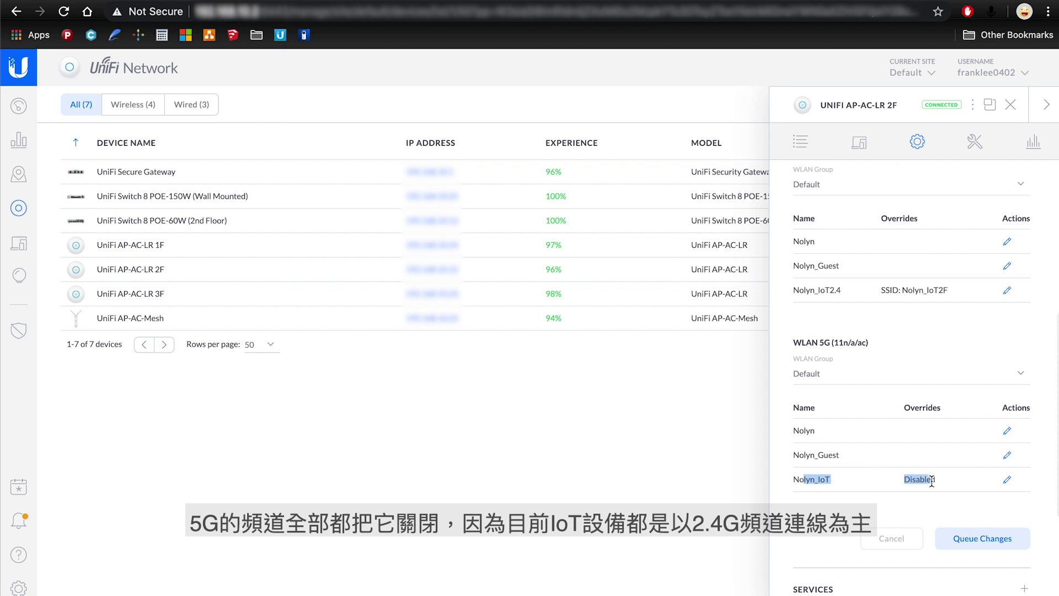
{"action": "scroll", "coordinate": [932, 480], "scroll_direction": "down", "scroll_amount": 2}
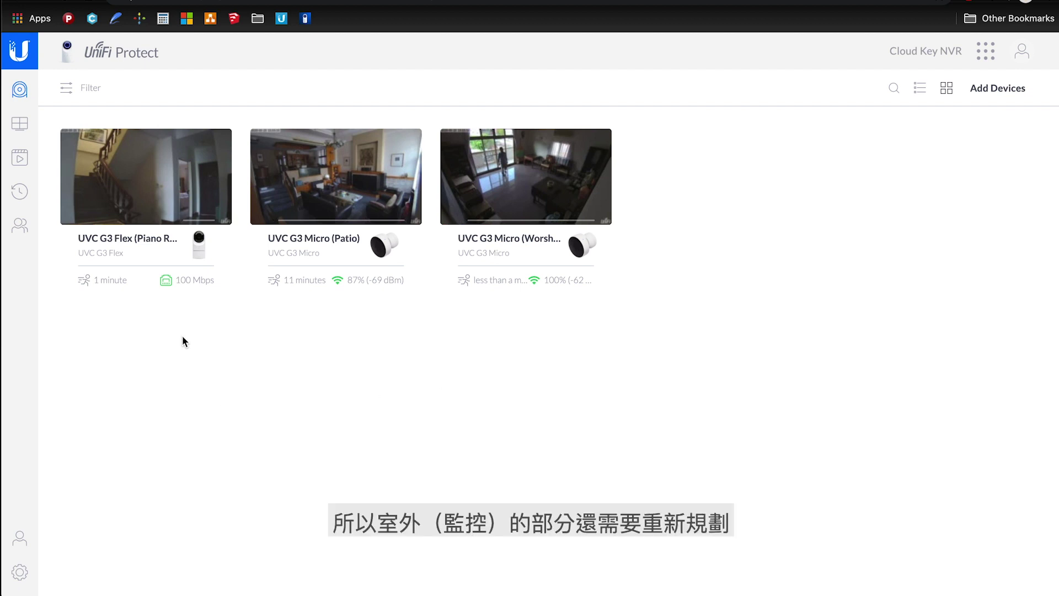
Step: In UniFi Protect, open the UVC G3 Flex (Piano Room) camera and review its overview, general, recording-mode and motion-event settings
{"action": "left_click", "coordinate": [146, 221]}
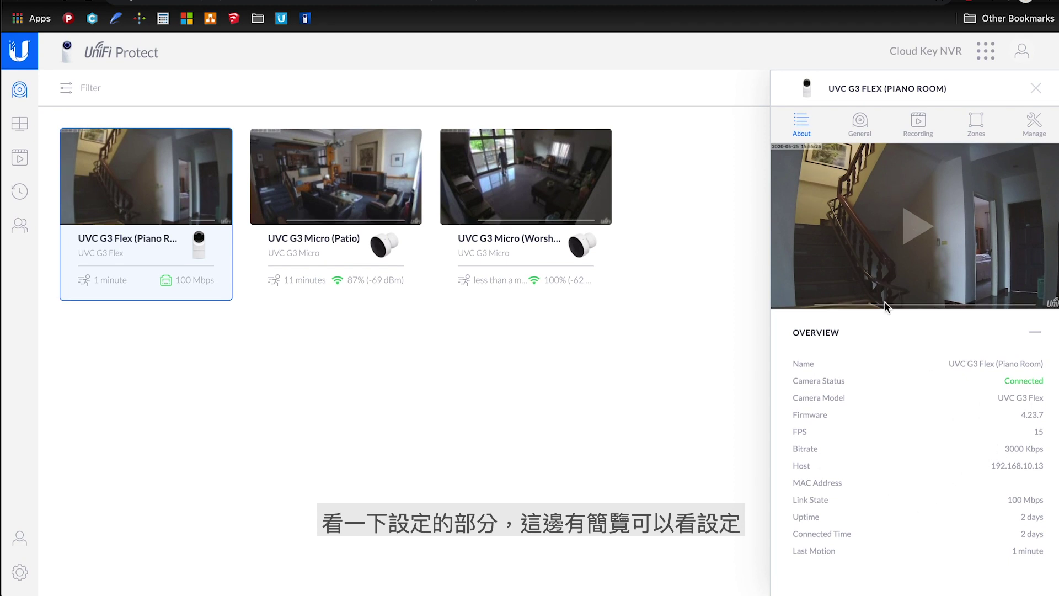
{"action": "left_click", "coordinate": [860, 123]}
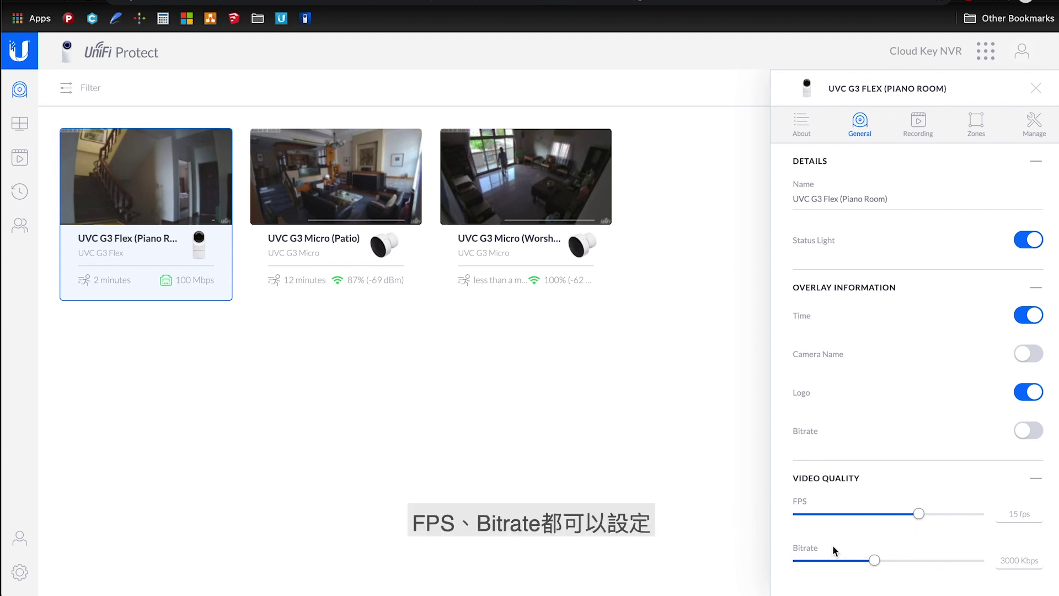
{"action": "left_click", "coordinate": [918, 122]}
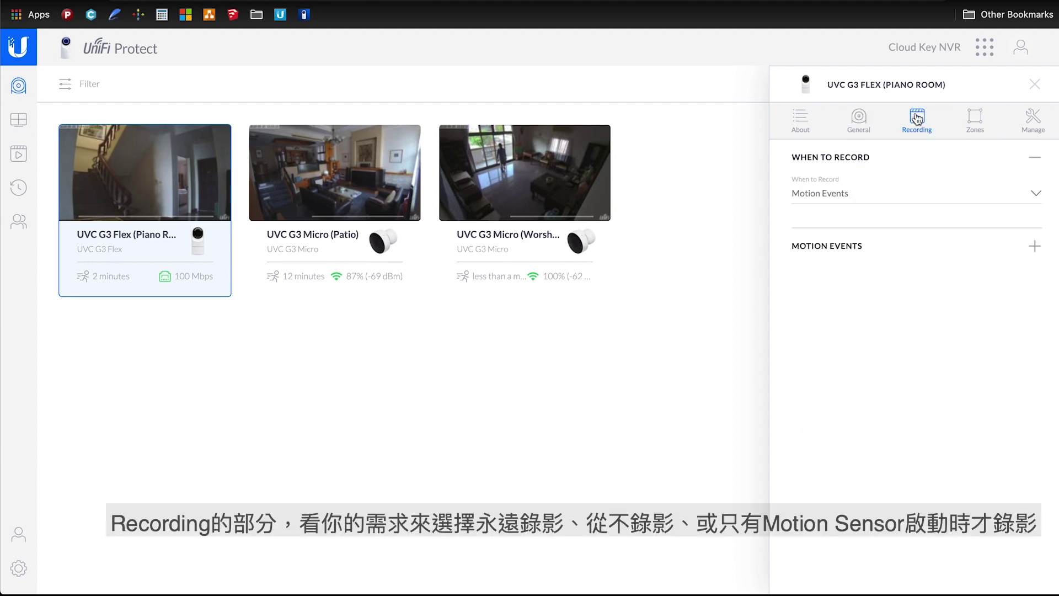
{"action": "left_click", "coordinate": [1036, 199]}
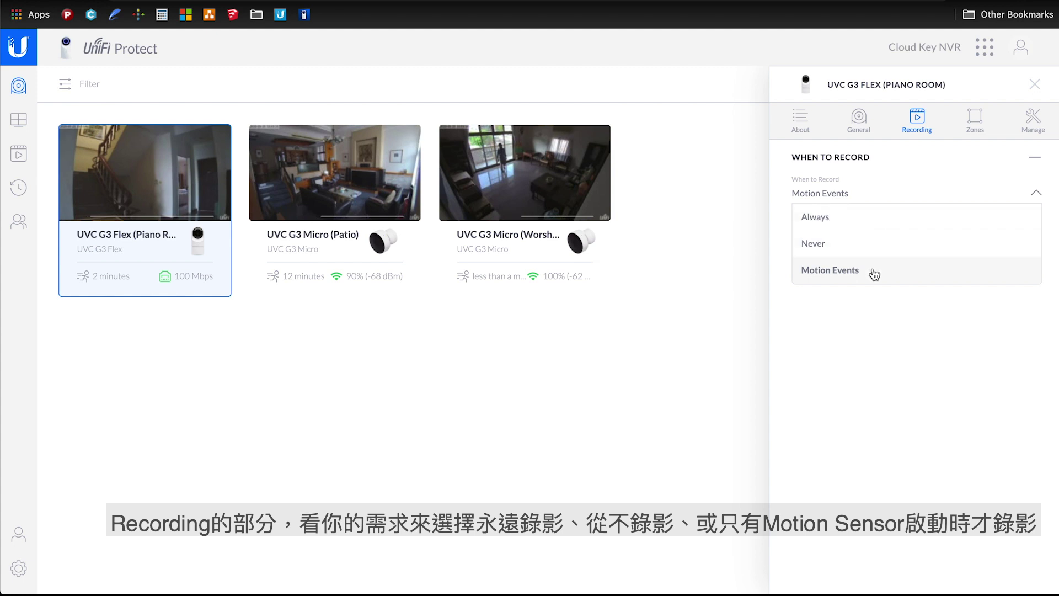
{"action": "left_click", "coordinate": [891, 338]}
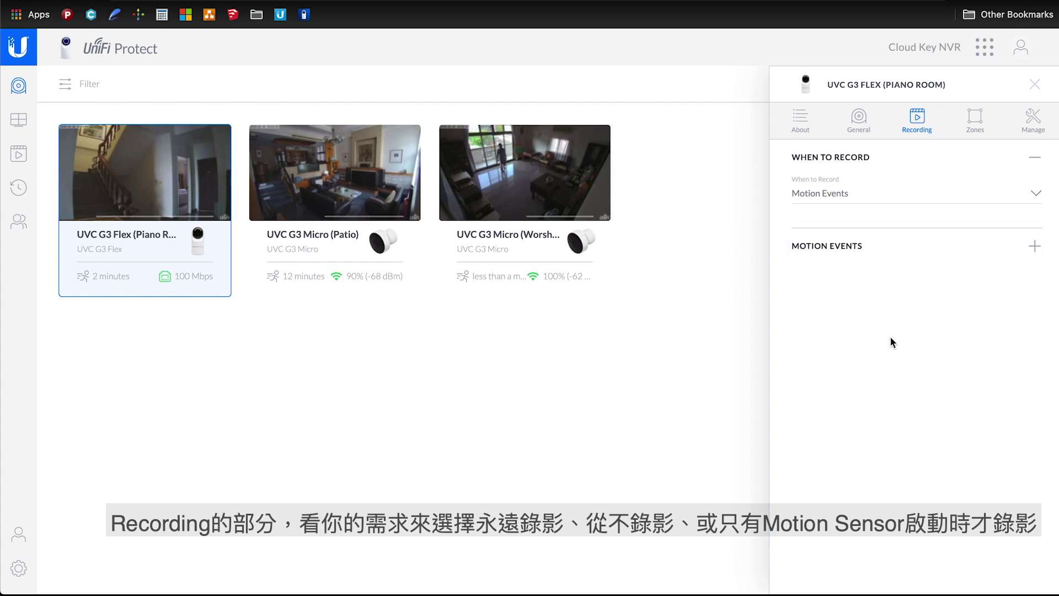
{"action": "left_click", "coordinate": [984, 249]}
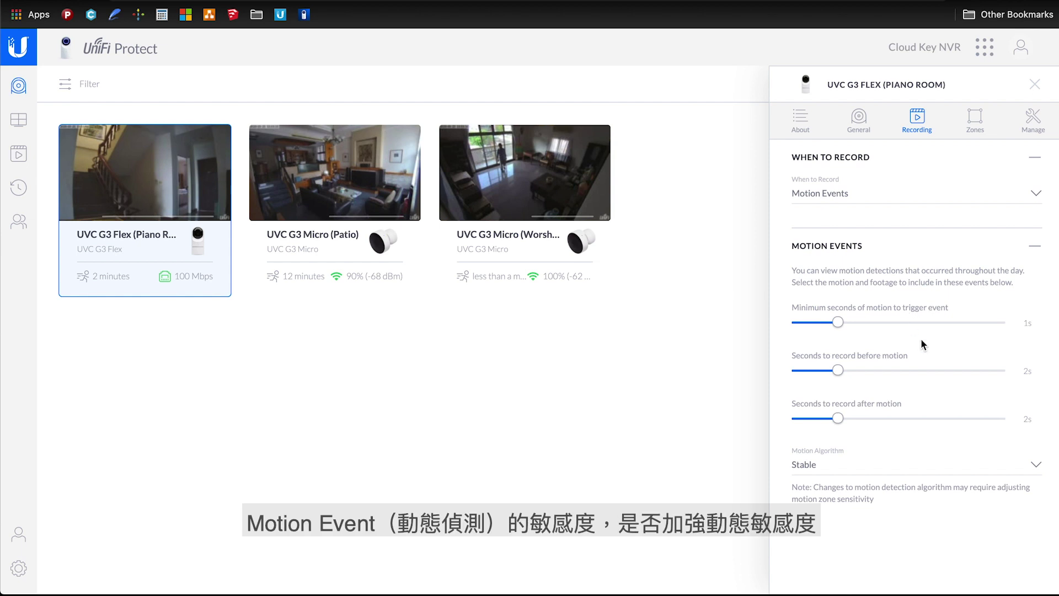
Step: Check the motion algorithm options in the Piano Room camera's recording settings without changing the selection
{"action": "left_click", "coordinate": [996, 464]}
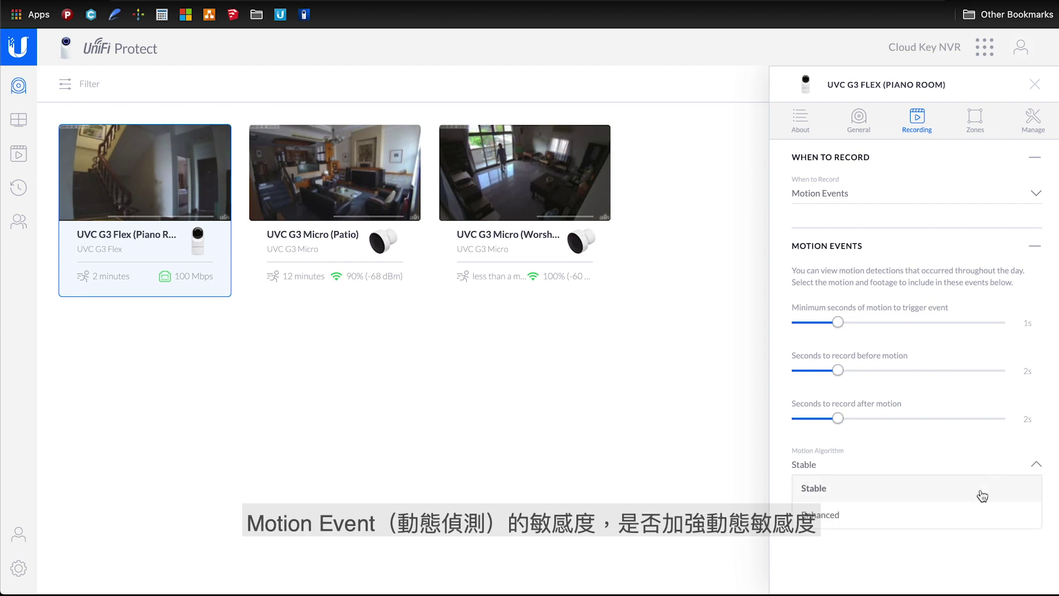
{"action": "left_click", "coordinate": [956, 566]}
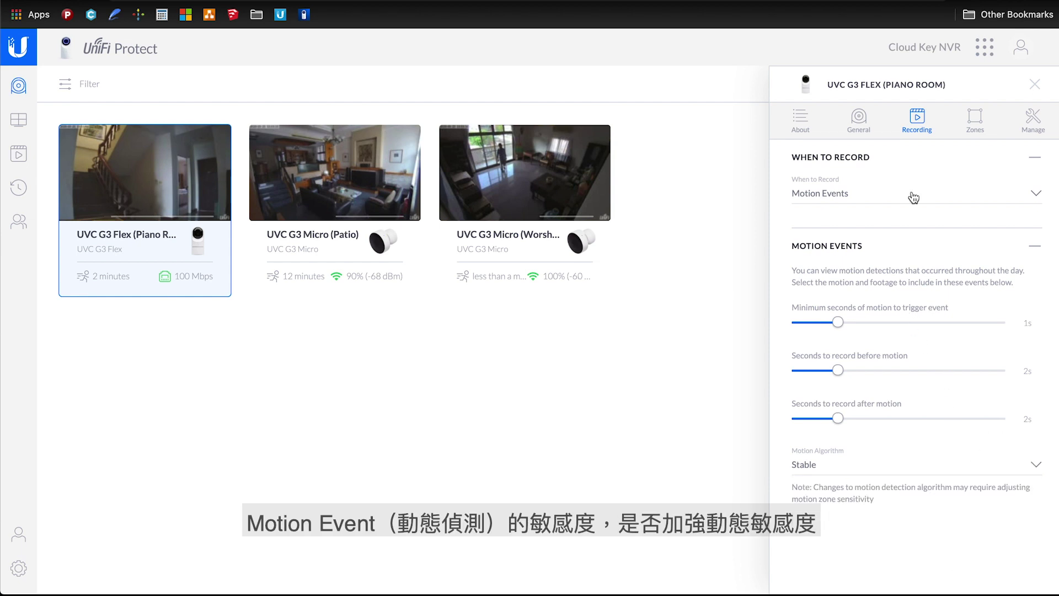
Step: Open the camera's motion zones, try pulling the Default zone's upper-left corner inward, restore it and close the zone editor
{"action": "left_click", "coordinate": [981, 122]}
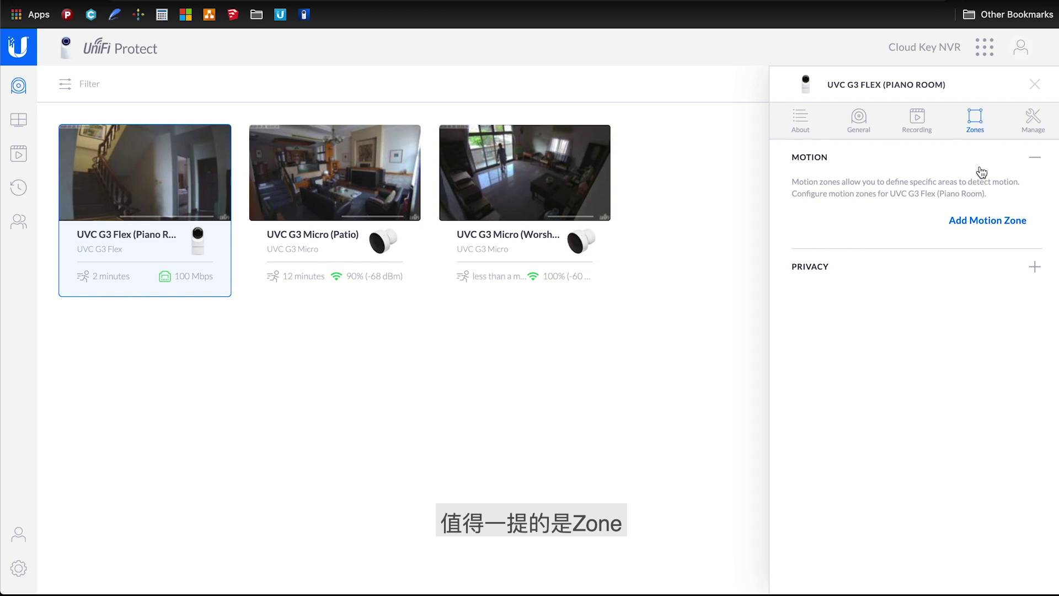
{"action": "left_click", "coordinate": [988, 223]}
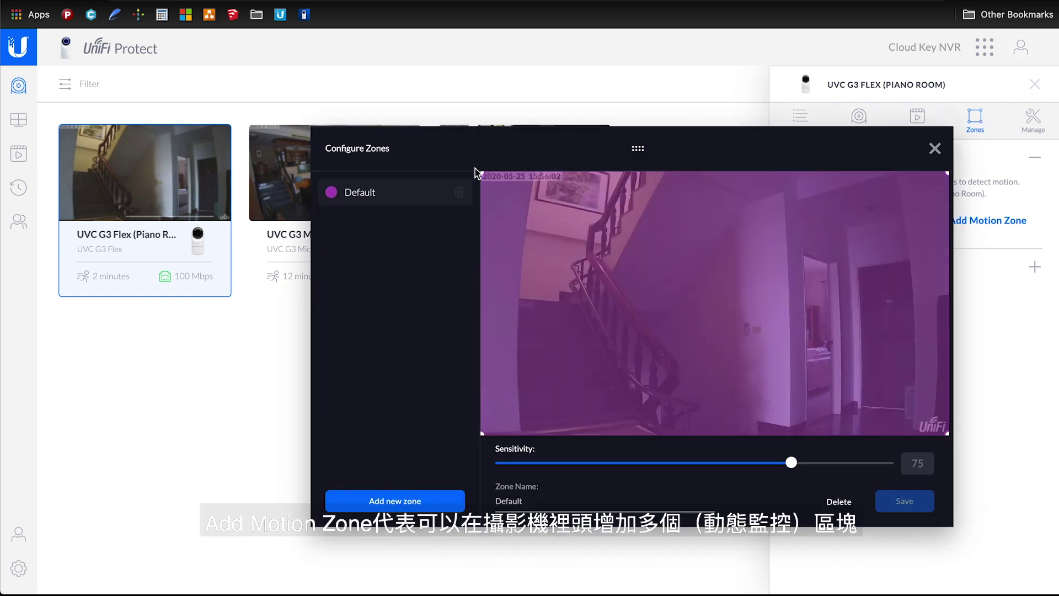
{"action": "left_click_drag", "start_coordinate": [484, 180], "coordinate": [531, 229]}
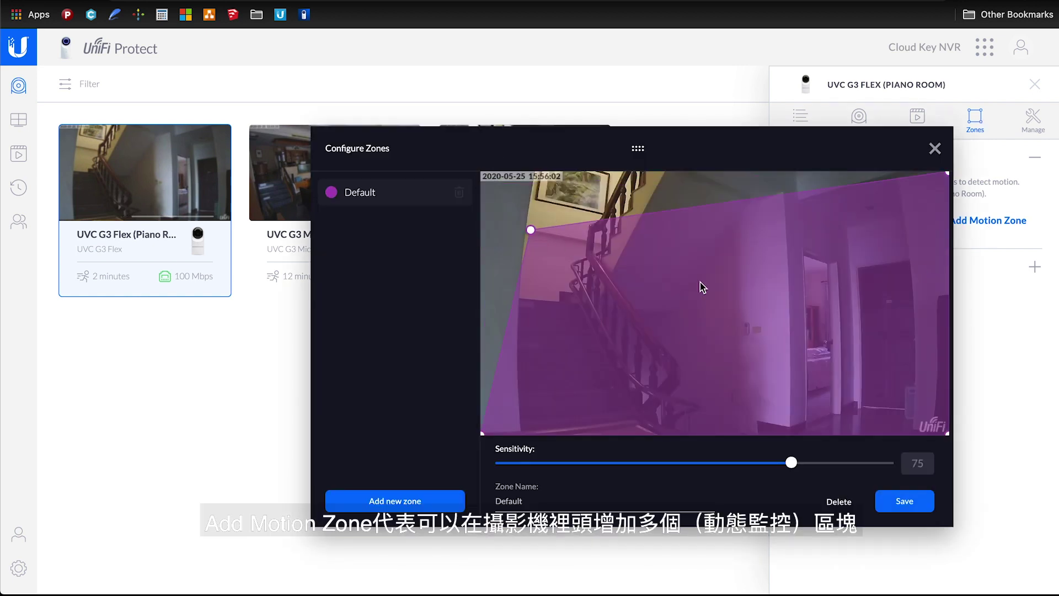
{"action": "mouse_move", "coordinate": [949, 179]}
{"action": "left_mouse_down"}
{"action": "mouse_move", "coordinate": [806, 265]}
{"action": "mouse_move", "coordinate": [957, 172]}
{"action": "left_mouse_up"}
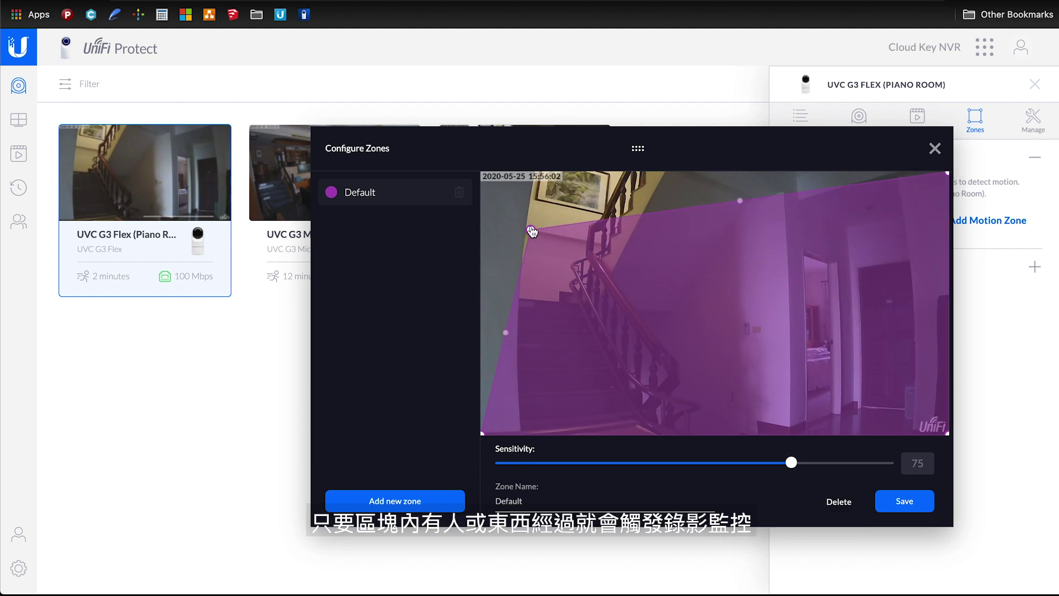
{"action": "left_click_drag", "start_coordinate": [531, 229], "coordinate": [475, 172]}
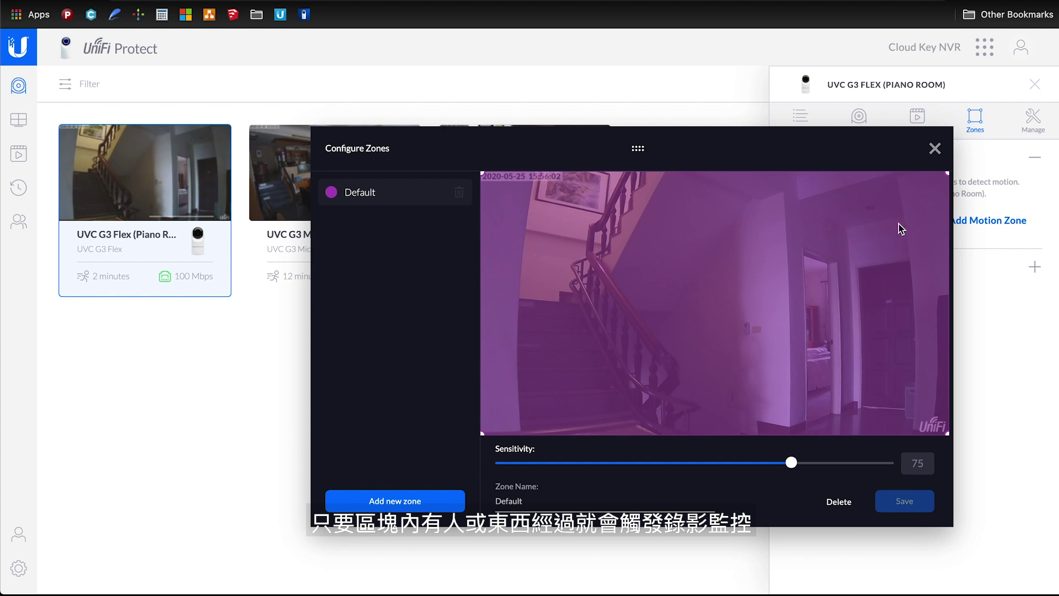
{"action": "left_click", "coordinate": [934, 148]}
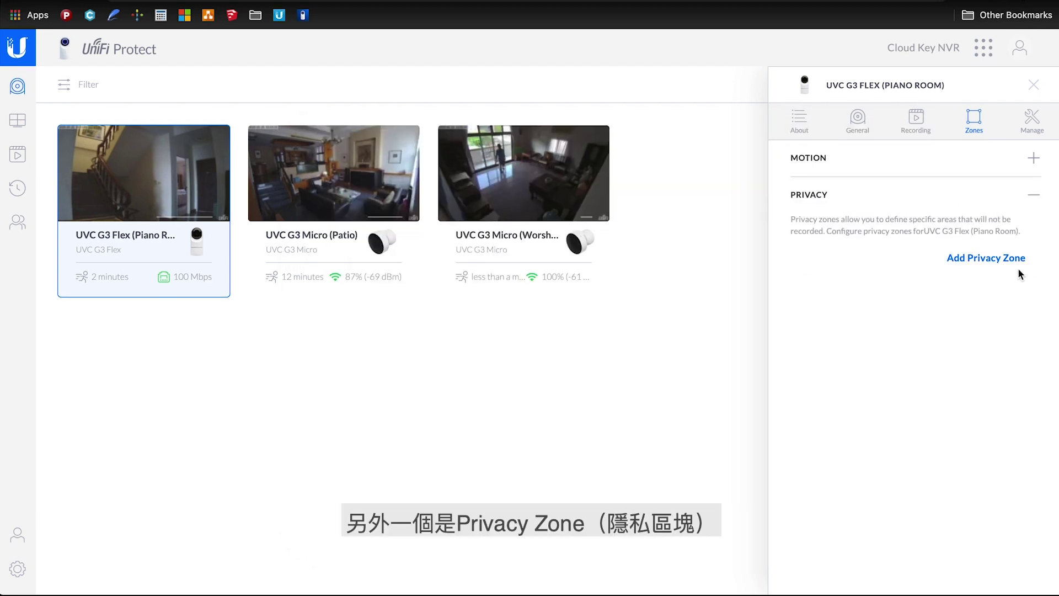
Step: Try fitting a new privacy zone over the open doorway in the Piano Room camera view, and discard the changes
{"action": "left_click", "coordinate": [1012, 260]}
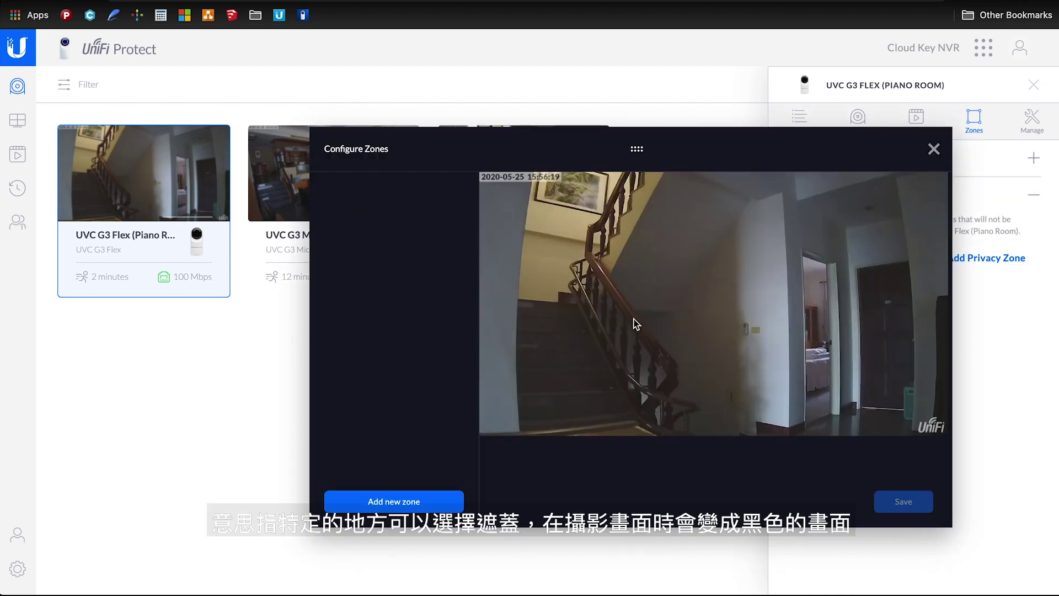
{"action": "left_click", "coordinate": [399, 506]}
{"action": "left_click_drag", "start_coordinate": [830, 235], "coordinate": [840, 251]}
{"action": "left_click_drag", "start_coordinate": [832, 367], "coordinate": [845, 405]}
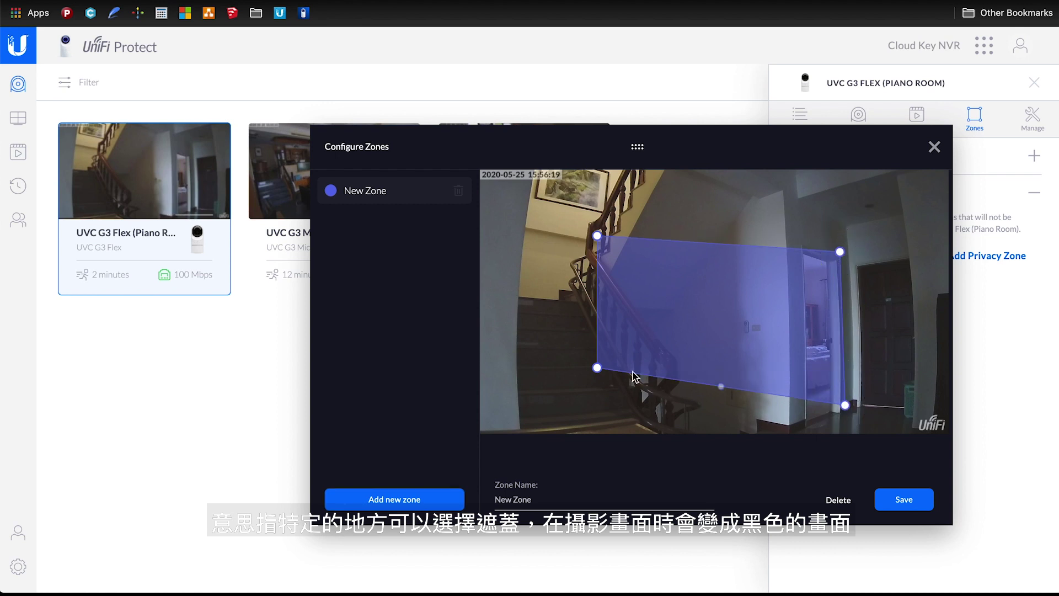
{"action": "left_click_drag", "start_coordinate": [597, 368], "coordinate": [799, 429]}
{"action": "left_click_drag", "start_coordinate": [597, 236], "coordinate": [802, 251]}
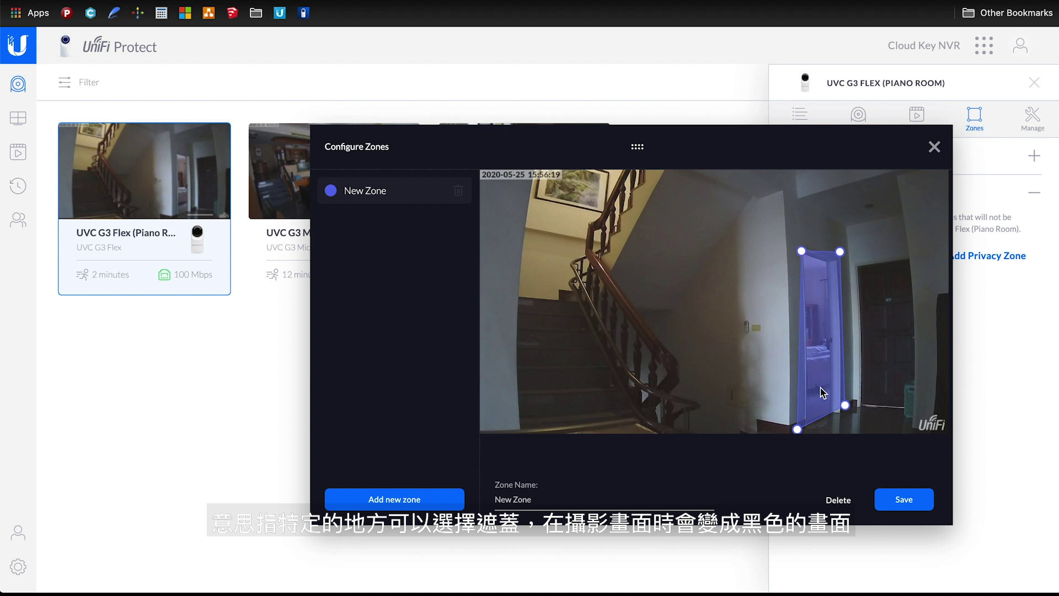
{"action": "left_click", "coordinate": [934, 146]}
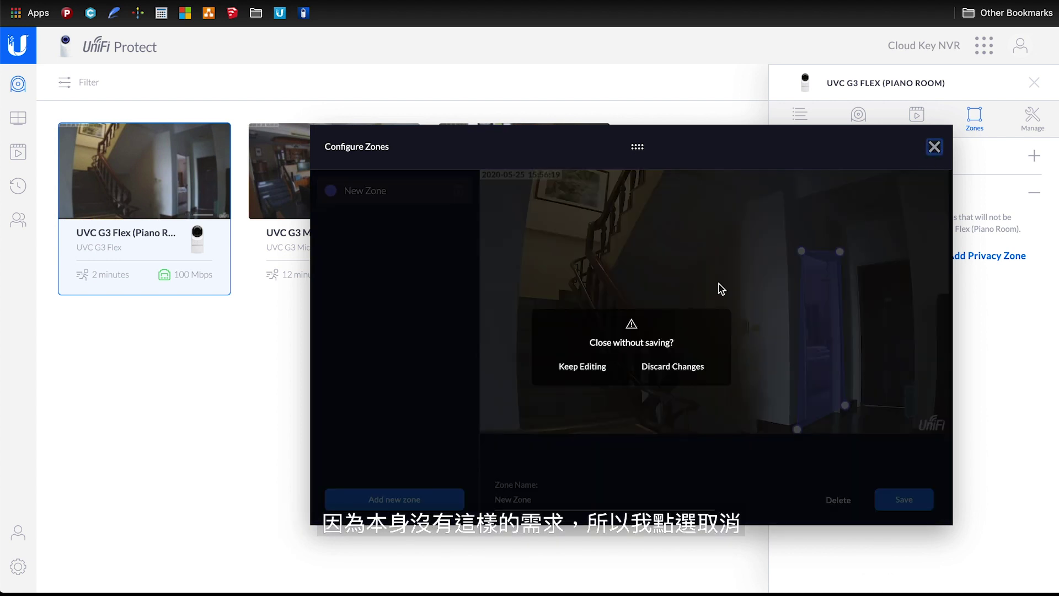
{"action": "left_click", "coordinate": [682, 367]}
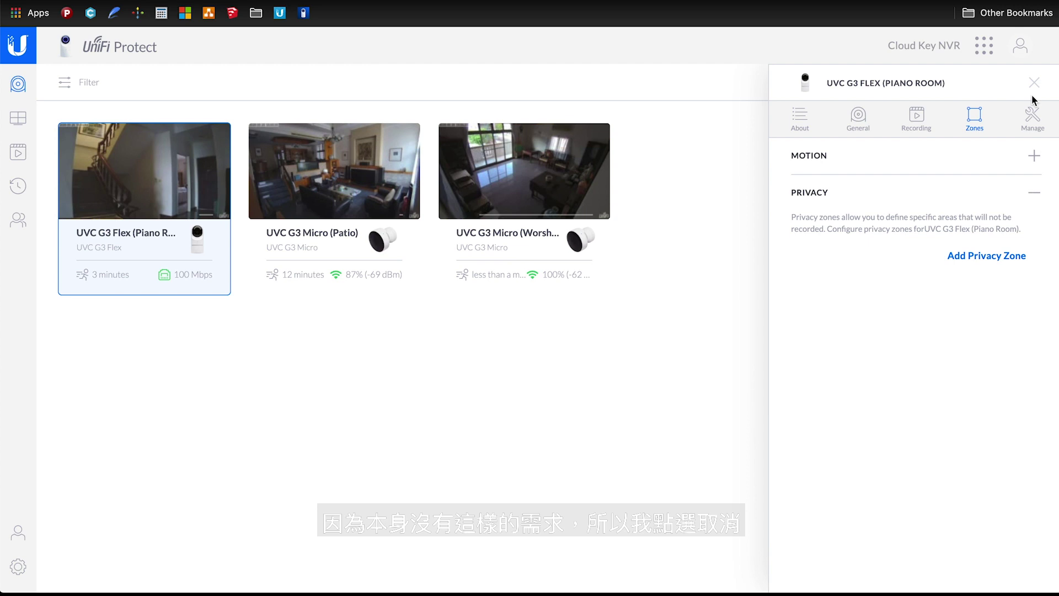
Step: Review the Piano Room camera's restart, unmanage, RTSP and microphone management options, and close its settings
{"action": "left_click", "coordinate": [1033, 117]}
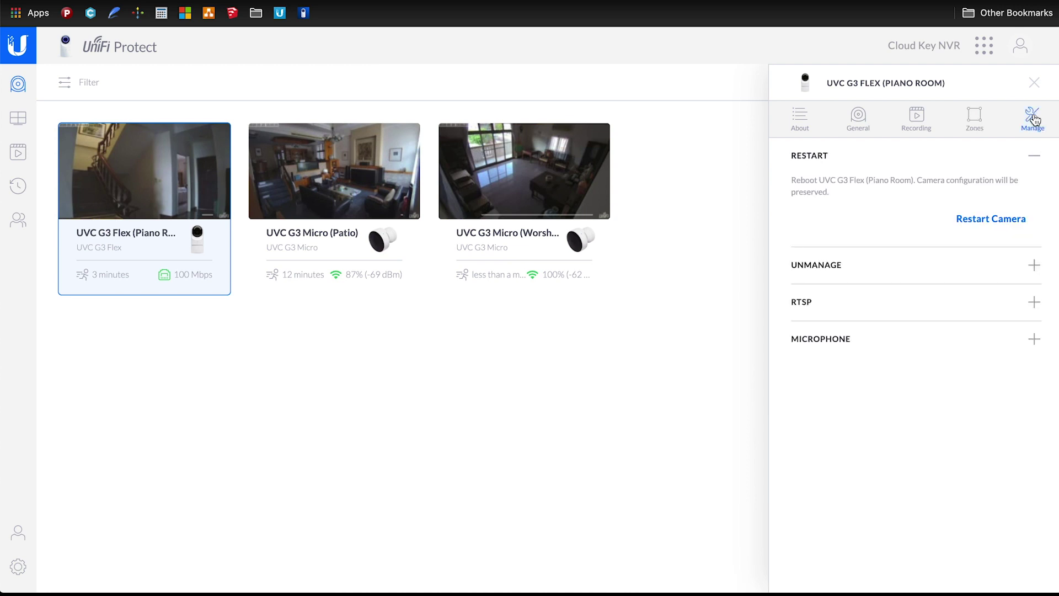
{"action": "left_click", "coordinate": [889, 281]}
{"action": "left_click", "coordinate": [887, 368]}
{"action": "left_click", "coordinate": [878, 555]}
{"action": "scroll", "coordinate": [895, 472], "scroll_direction": "down", "scroll_amount": 2}
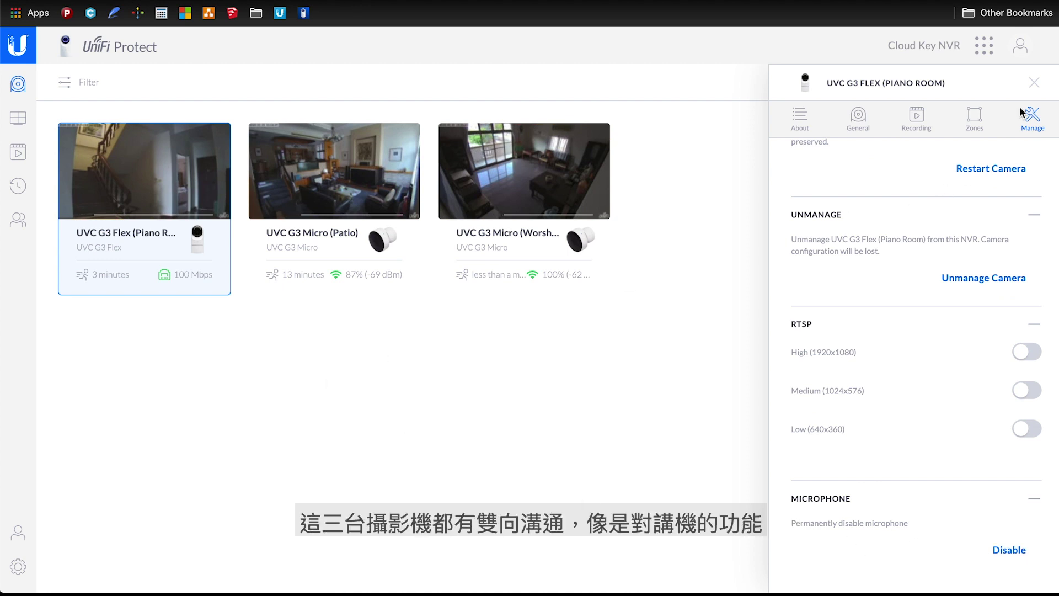
{"action": "left_click", "coordinate": [1034, 88]}
Step: View the multi-camera live view and browse the list of recorded motion events from all cameras
{"action": "left_click", "coordinate": [18, 118]}
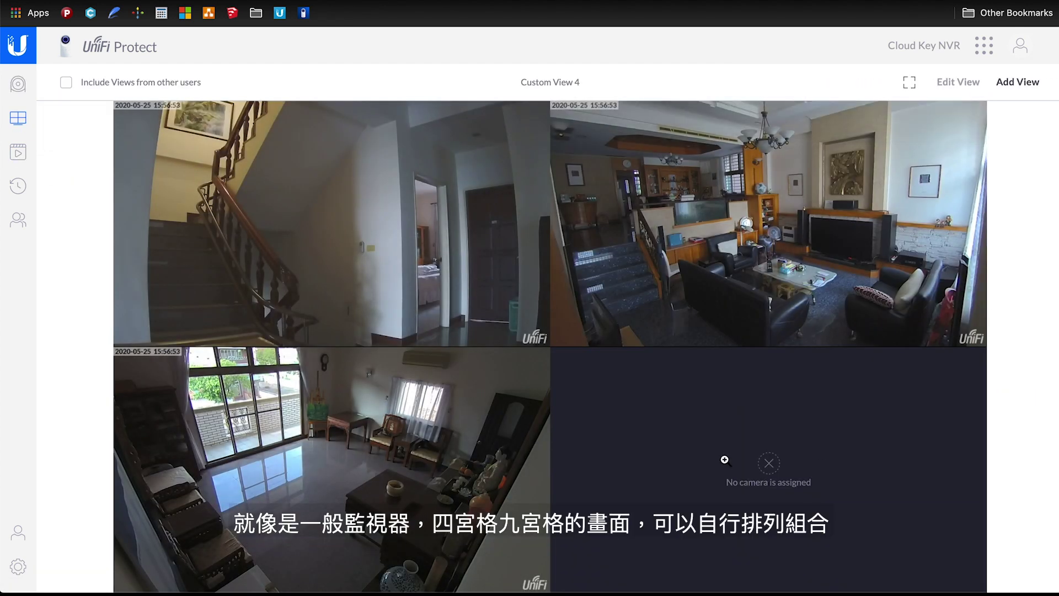
{"action": "left_click", "coordinate": [17, 157]}
{"action": "scroll", "coordinate": [789, 247], "scroll_direction": "down", "scroll_amount": 10}
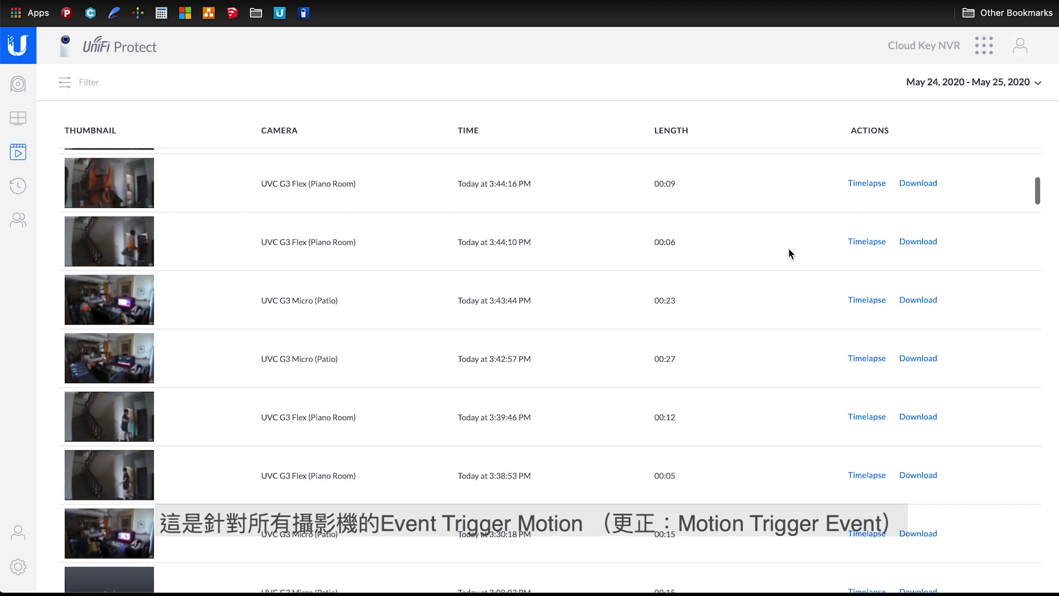
{"action": "scroll", "coordinate": [789, 251], "scroll_direction": "down", "scroll_amount": 10}
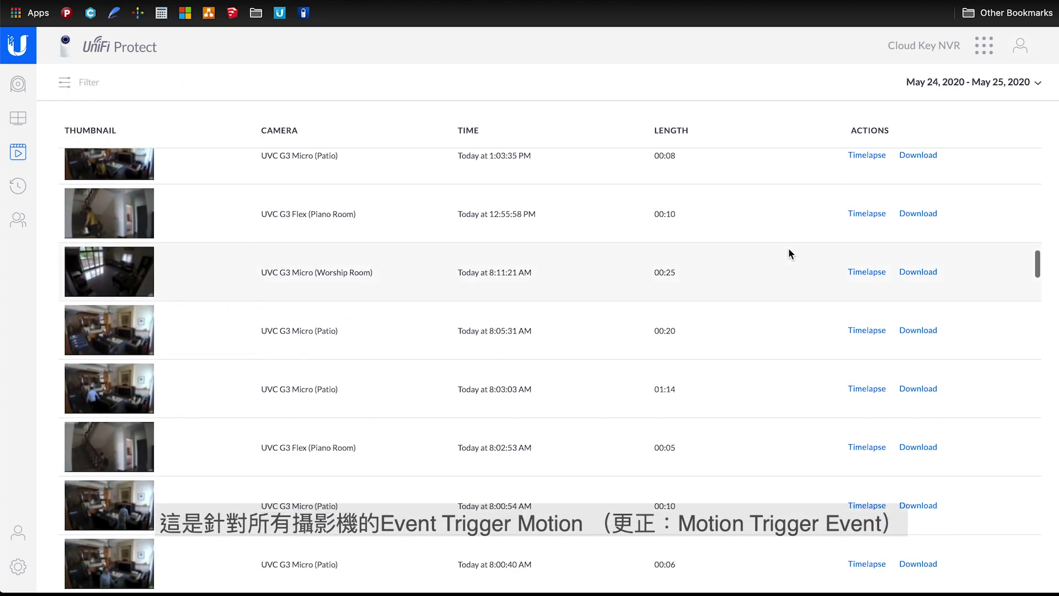
{"action": "scroll", "coordinate": [723, 366], "scroll_direction": "down", "scroll_amount": 5}
Step: Open the timelapse of the UVC G3 Flex (Piano Room) camera and browse back along its May 25, 2020 timeline
{"action": "left_click", "coordinate": [18, 186]}
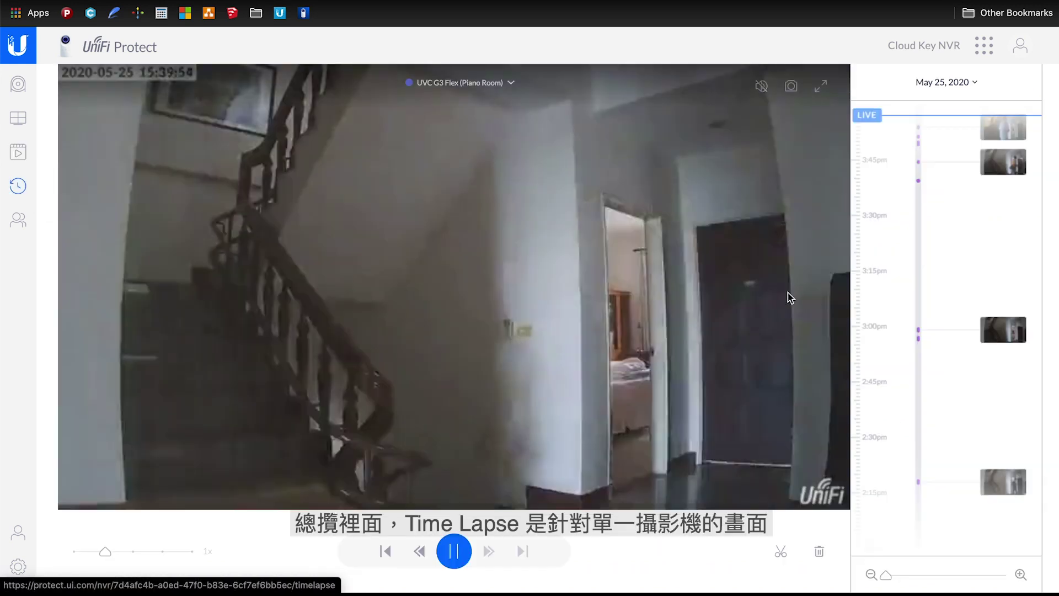
{"action": "scroll", "coordinate": [1019, 263], "scroll_direction": "down", "scroll_amount": 10}
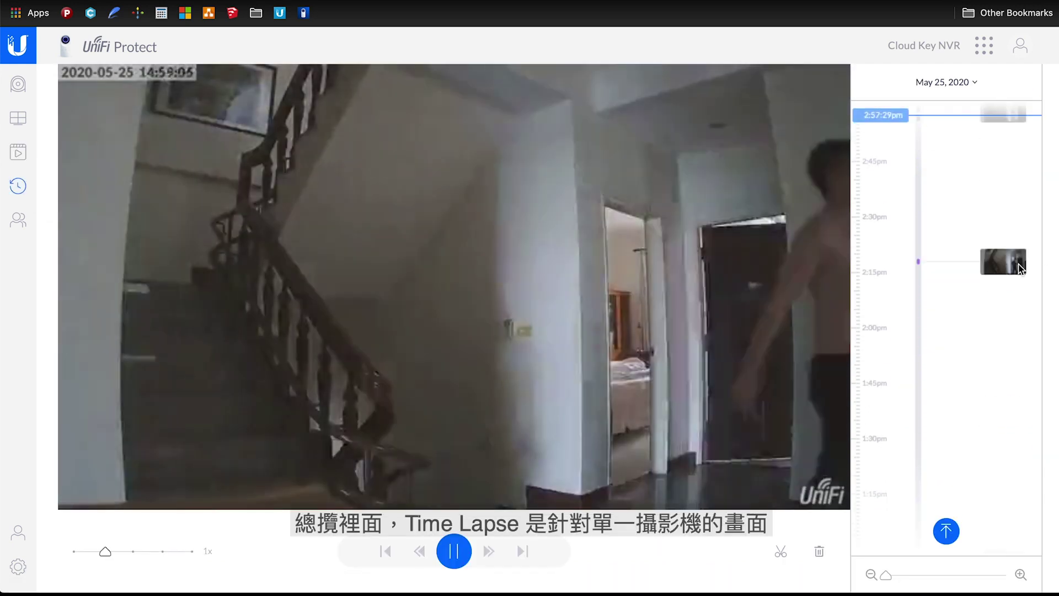
Step: Review the user management area, including the new-user invitation form and the list of roles
{"action": "left_click", "coordinate": [22, 220]}
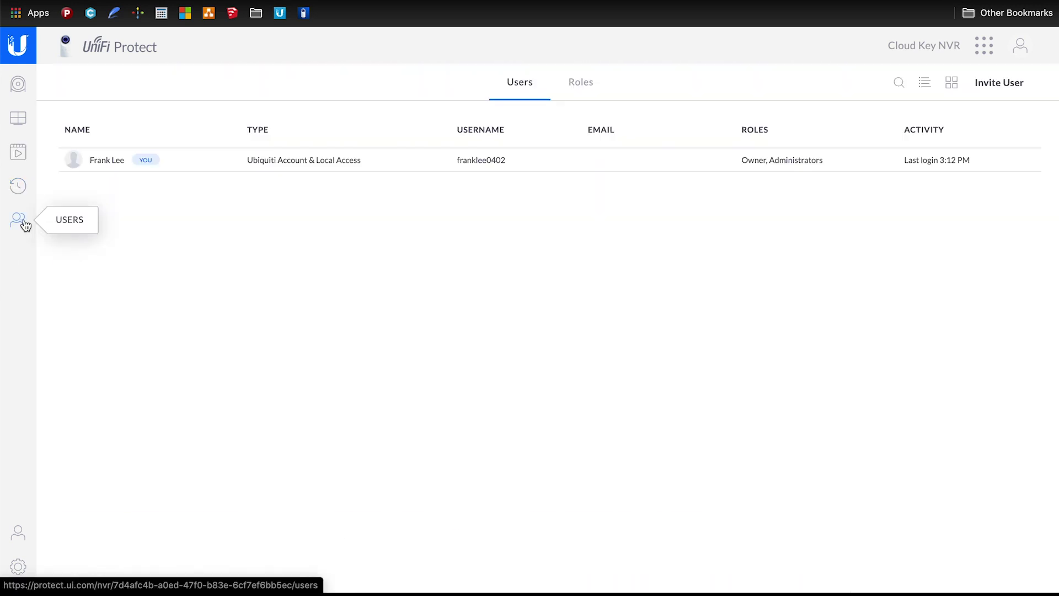
{"action": "left_click", "coordinate": [993, 82]}
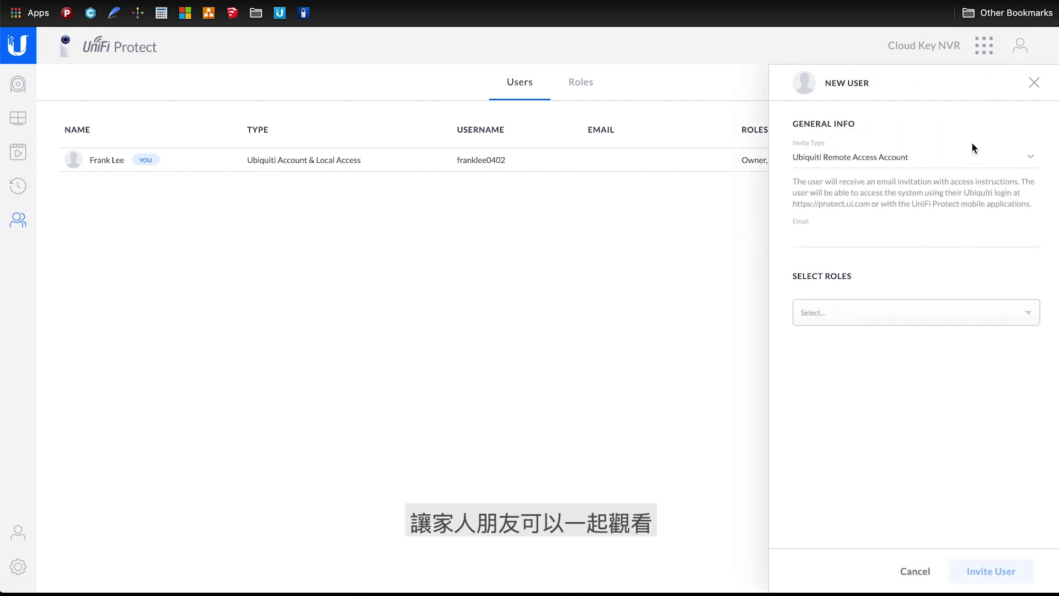
{"action": "left_click", "coordinate": [1034, 82]}
{"action": "left_click", "coordinate": [581, 83]}
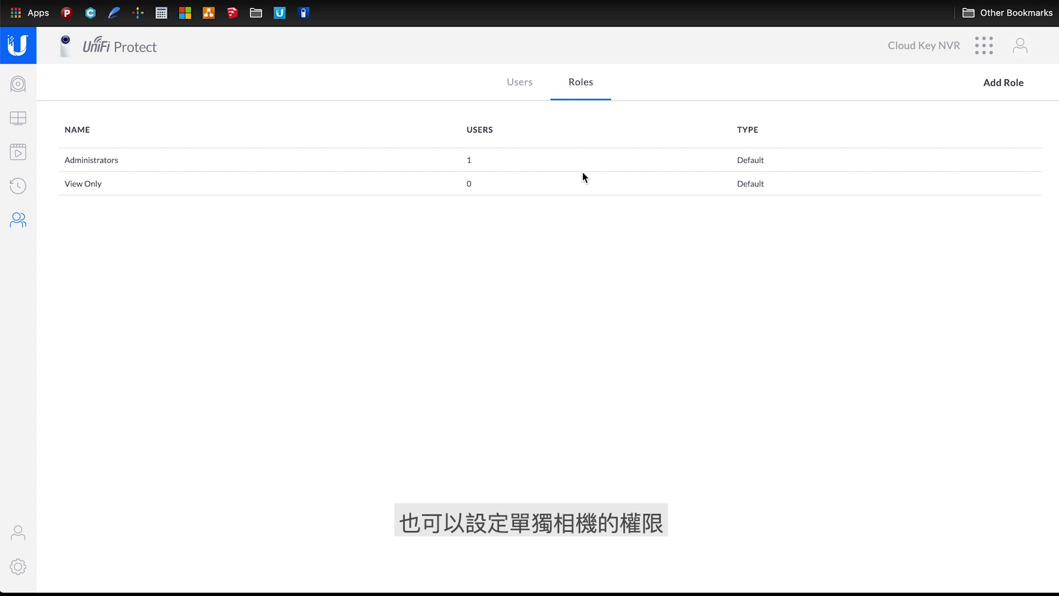